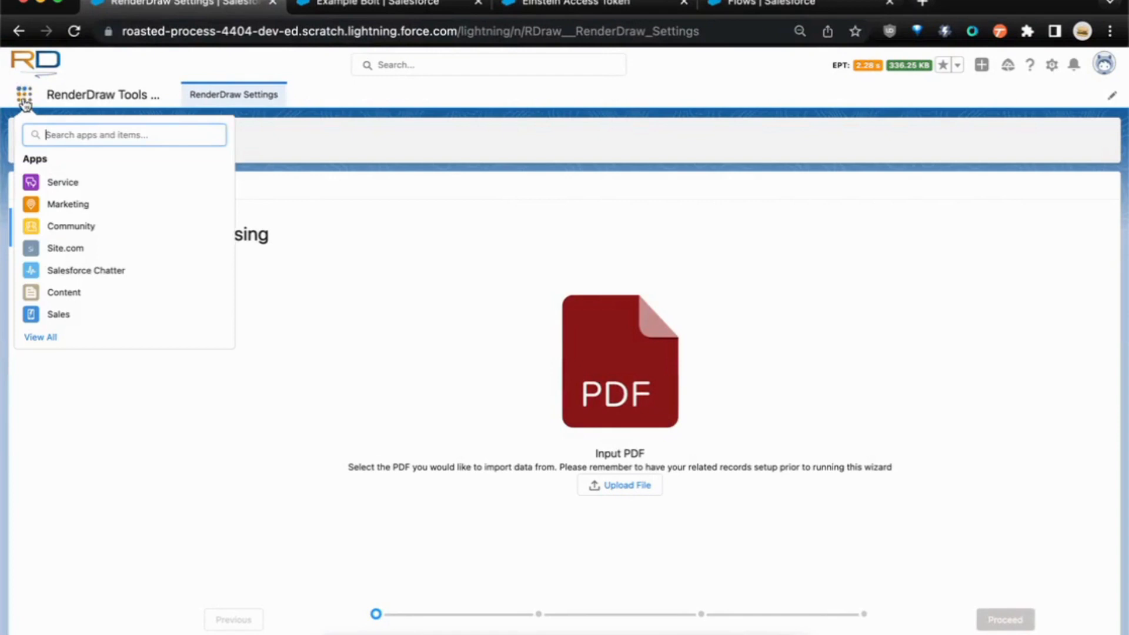
Open RenderDraw Tools & Settings and upload airendmedium.pdf from the Desktop's einsteinmfgs folder for PDF image extraction.
{"action": "left_click", "coordinate": [41, 338]}
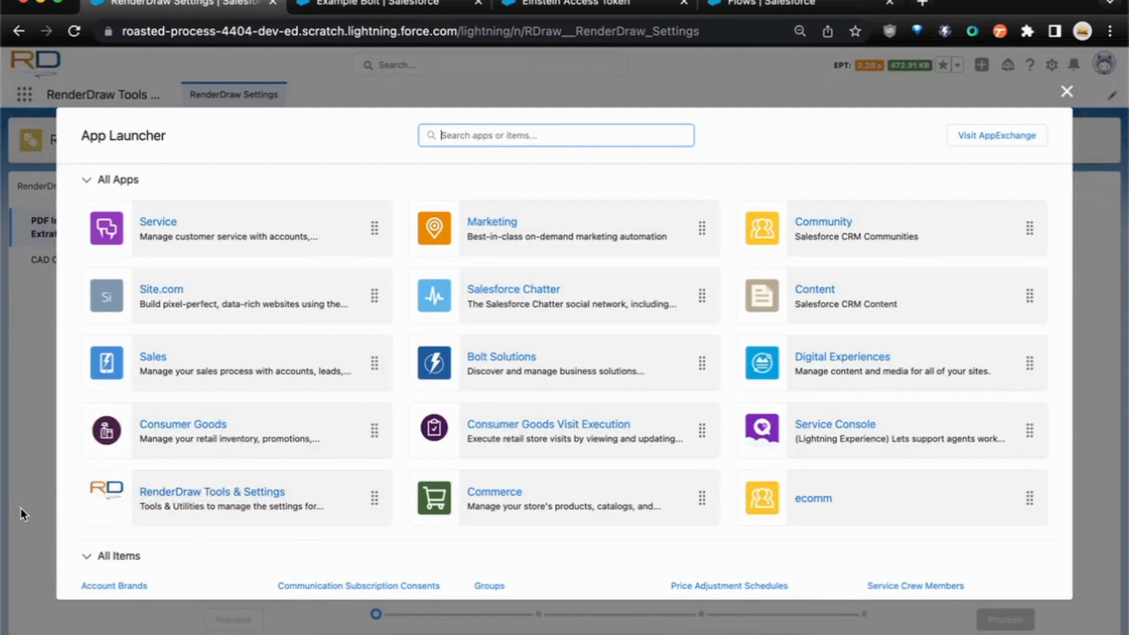
{"action": "left_click", "coordinate": [200, 493]}
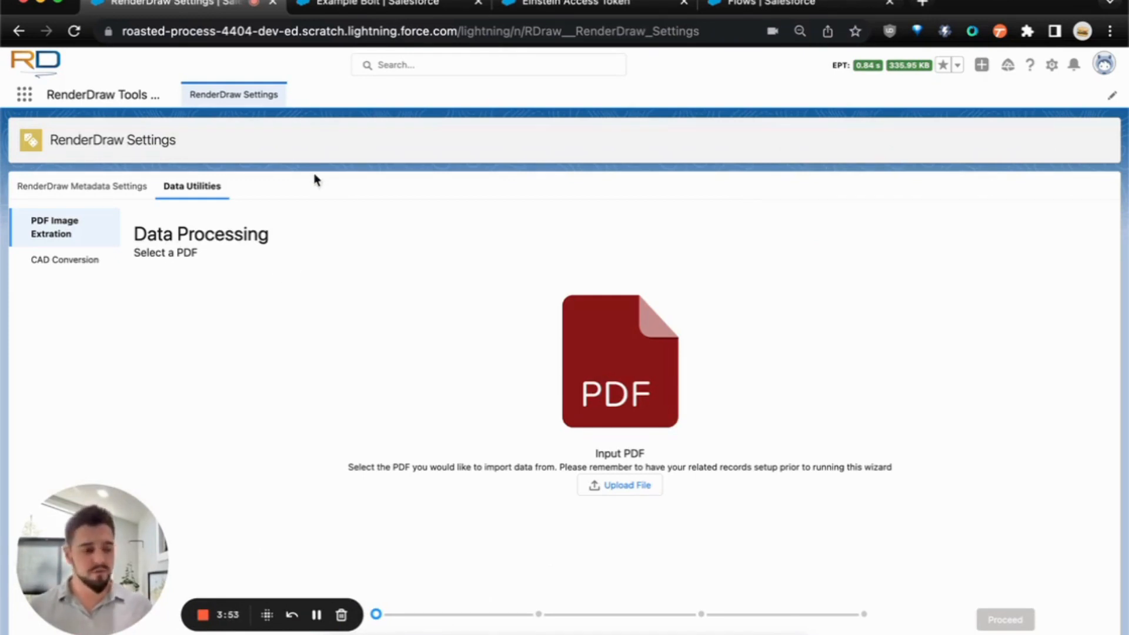
{"action": "left_click", "coordinate": [626, 494]}
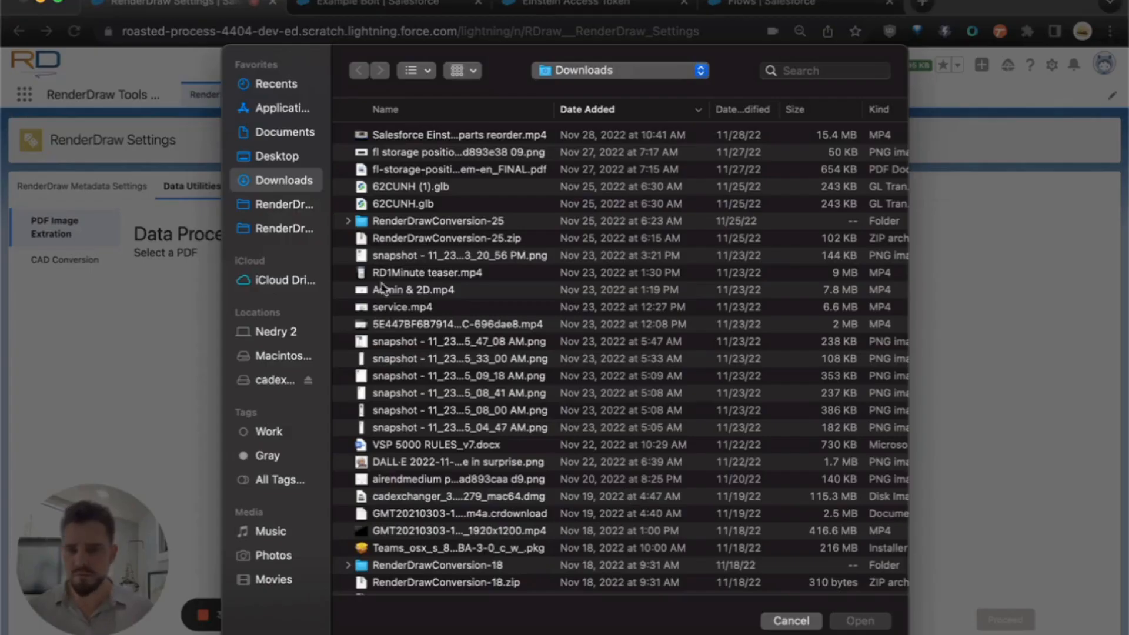
{"action": "left_click", "coordinate": [297, 157]}
{"action": "left_click", "coordinate": [403, 135]}
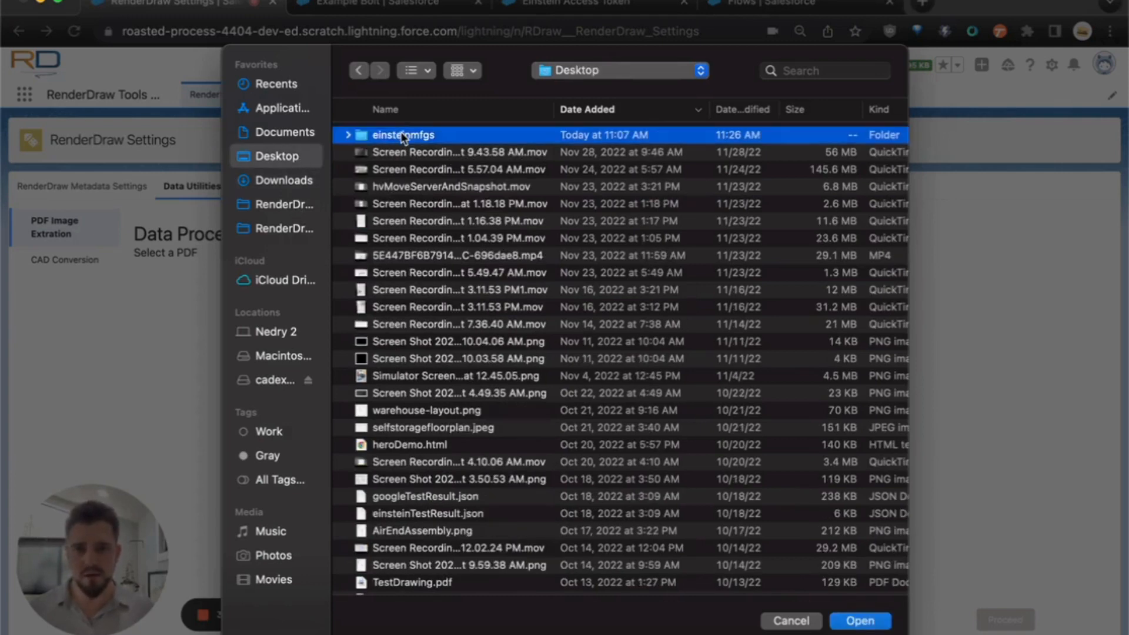
{"action": "double_click", "coordinate": [403, 136]}
{"action": "left_click", "coordinate": [426, 188]}
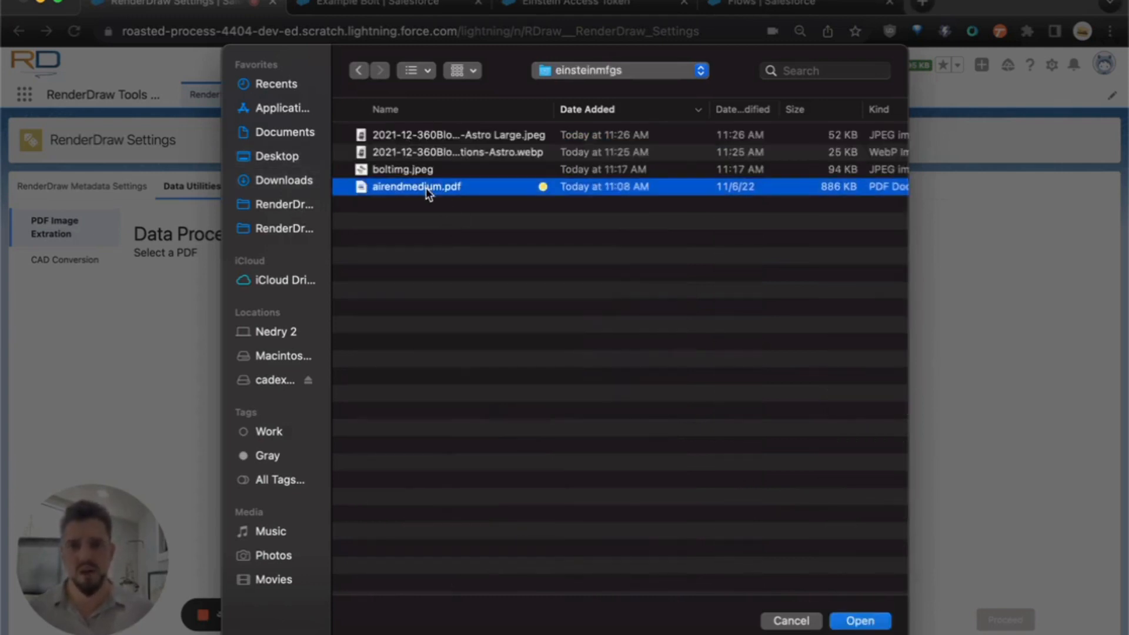
{"action": "left_click", "coordinate": [860, 621]}
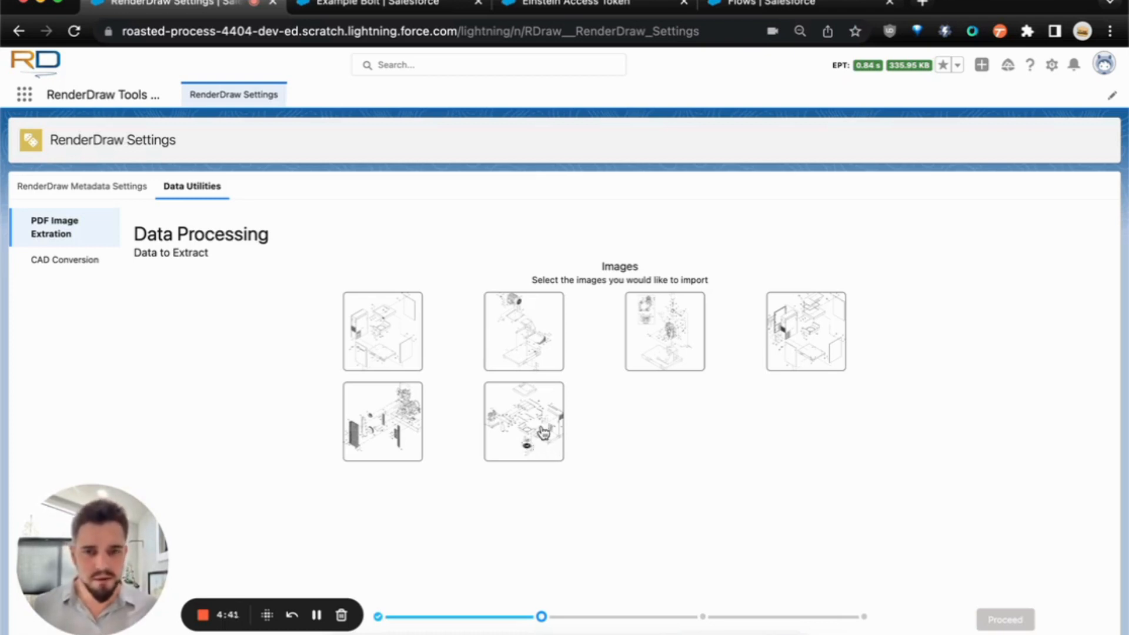
Choose only the sixth extracted image, the last exploded drawing, for import and proceed to the record association.
{"action": "left_click", "coordinate": [525, 440]}
{"action": "left_click", "coordinate": [352, 428]}
{"action": "left_click", "coordinate": [389, 345]}
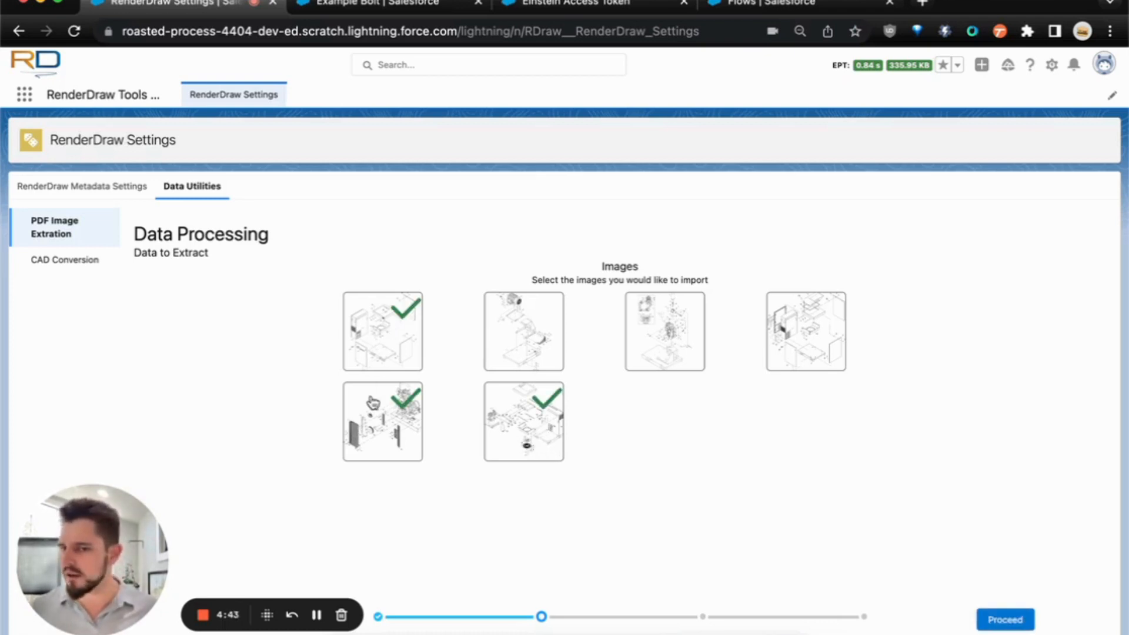
{"action": "left_click", "coordinate": [371, 402]}
{"action": "left_click", "coordinate": [377, 344]}
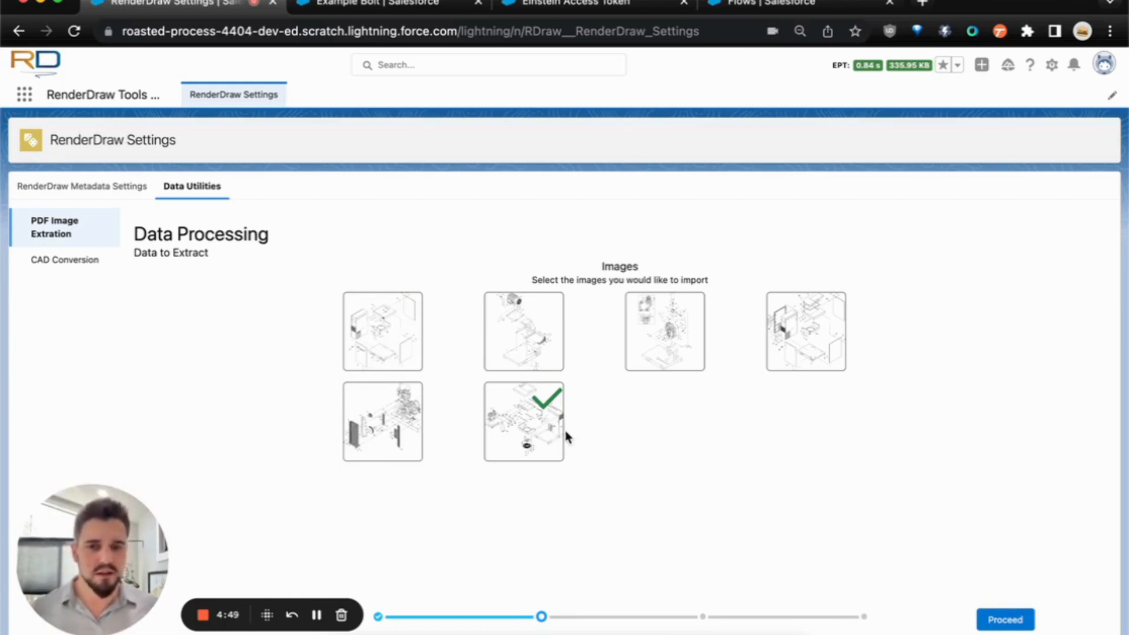
{"action": "left_click", "coordinate": [1025, 620]}
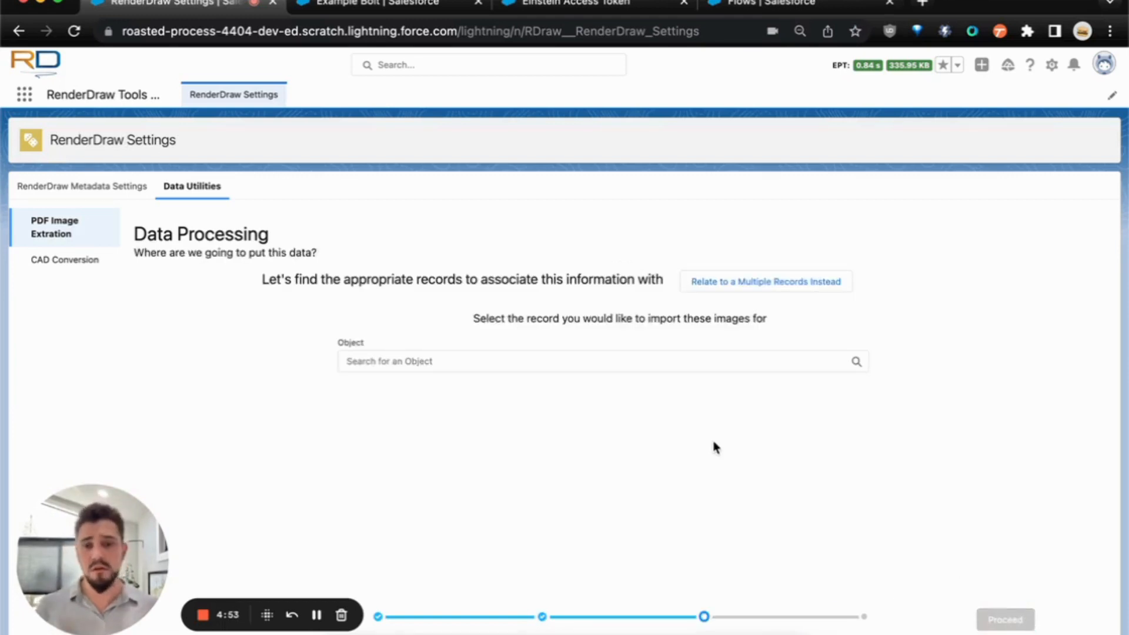
Relate the extracted image to the Product record Air/Water Pump and proceed with the import.
{"action": "left_click", "coordinate": [455, 363]}
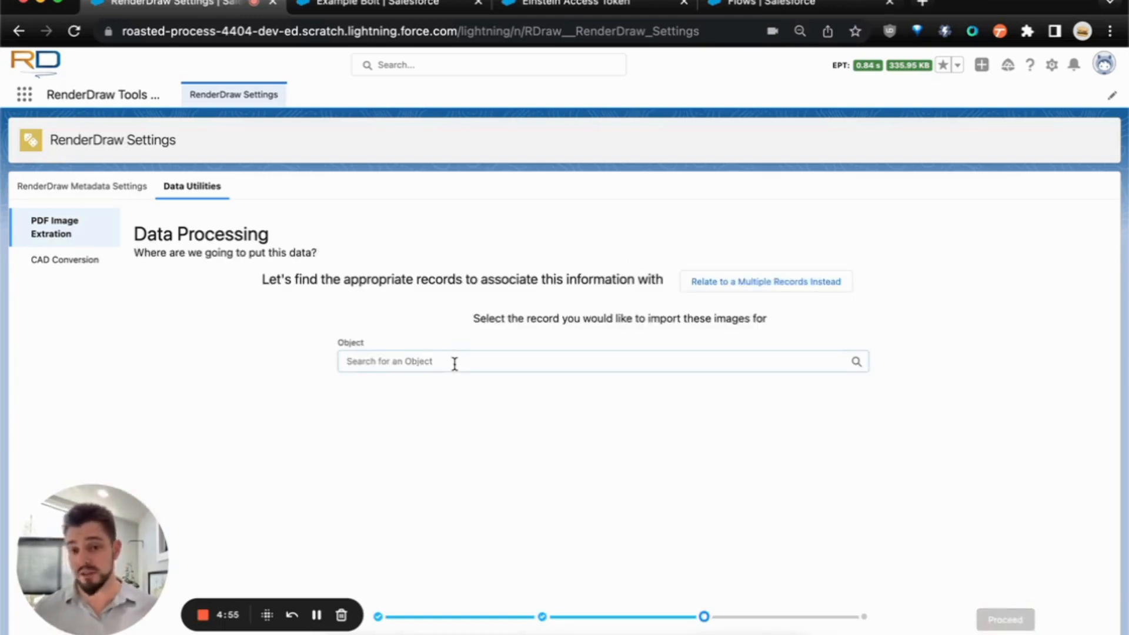
{"action": "type", "text": "Prod"}
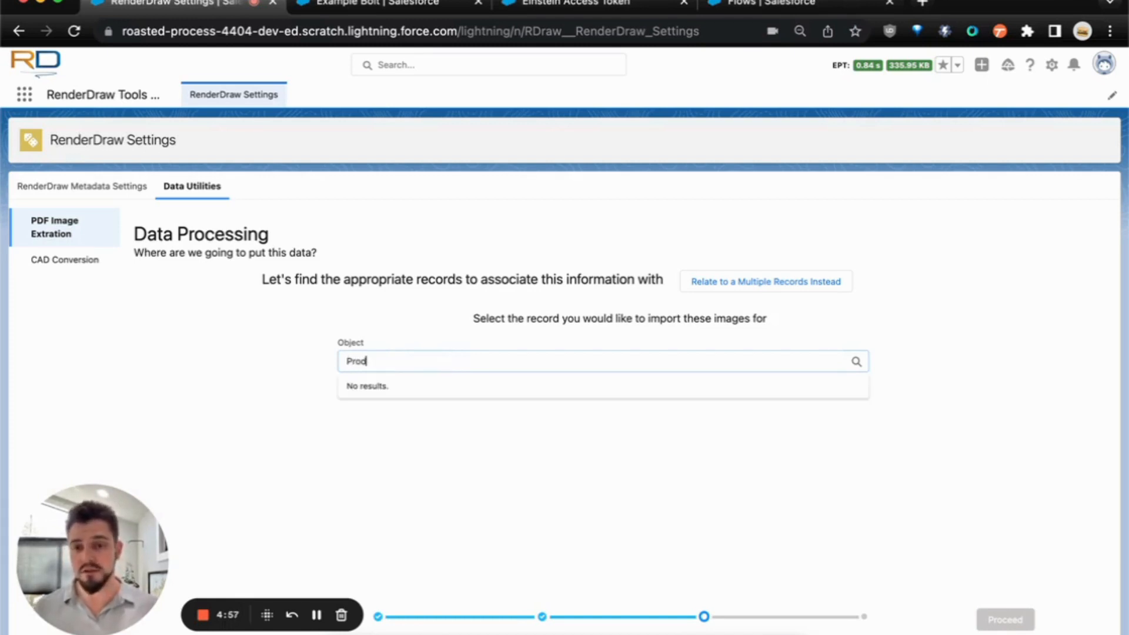
{"action": "type", "text": "uct"}
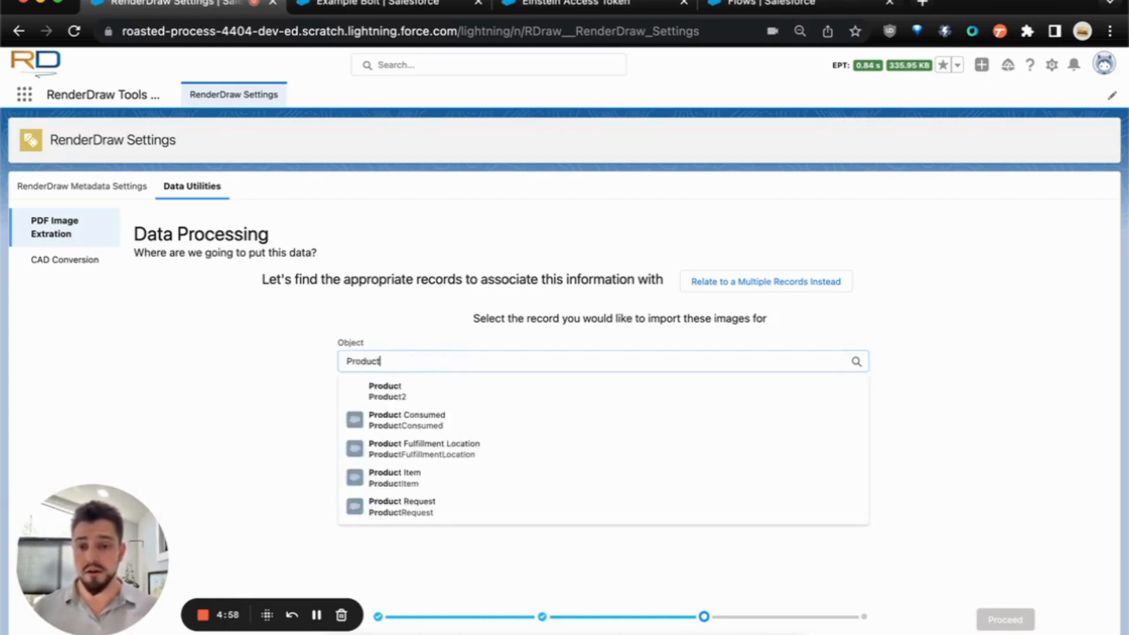
{"action": "left_click", "coordinate": [386, 395]}
{"action": "left_click", "coordinate": [463, 361]}
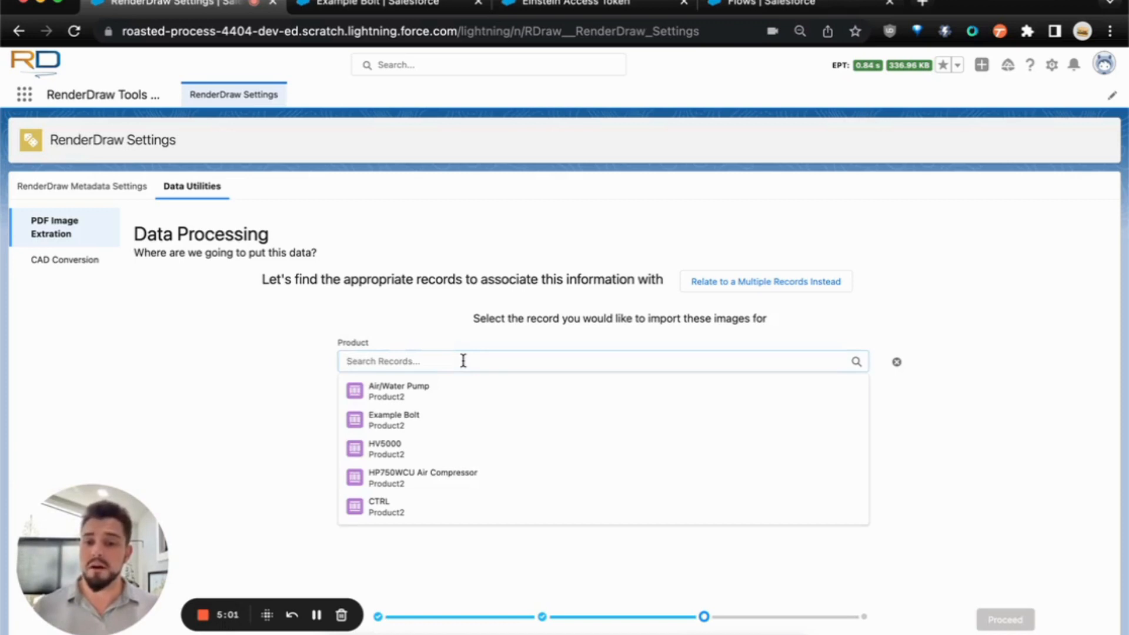
{"action": "left_click", "coordinate": [415, 395]}
{"action": "left_click", "coordinate": [1008, 618]}
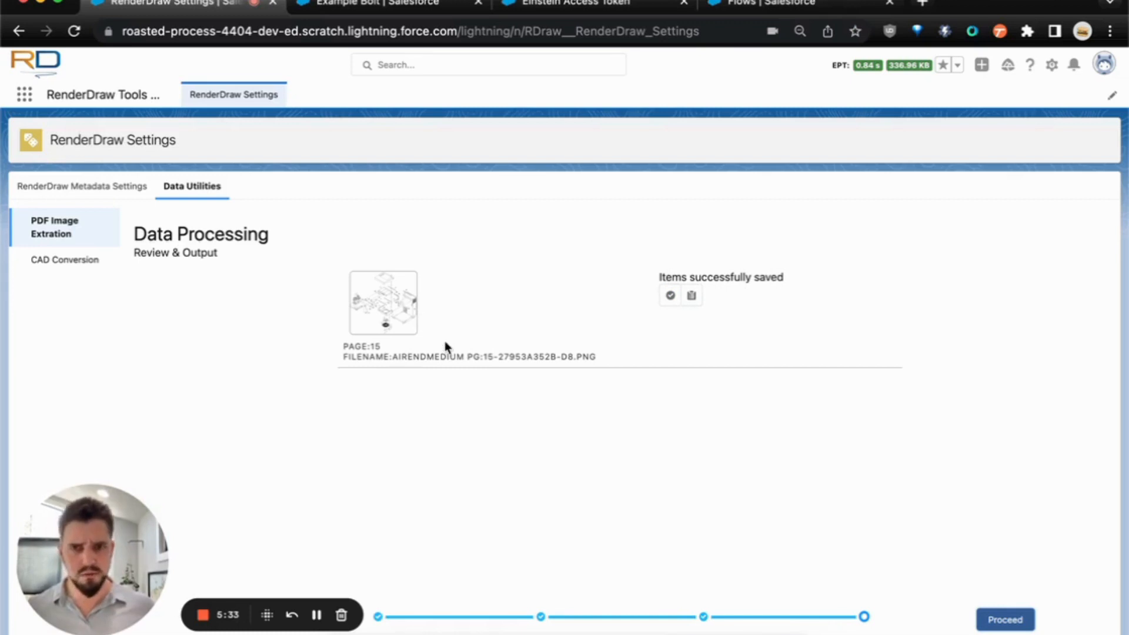
Open the Air/Water Pump product record and inspect its related exploded drawing in the image editor.
{"action": "left_click", "coordinate": [694, 297]}
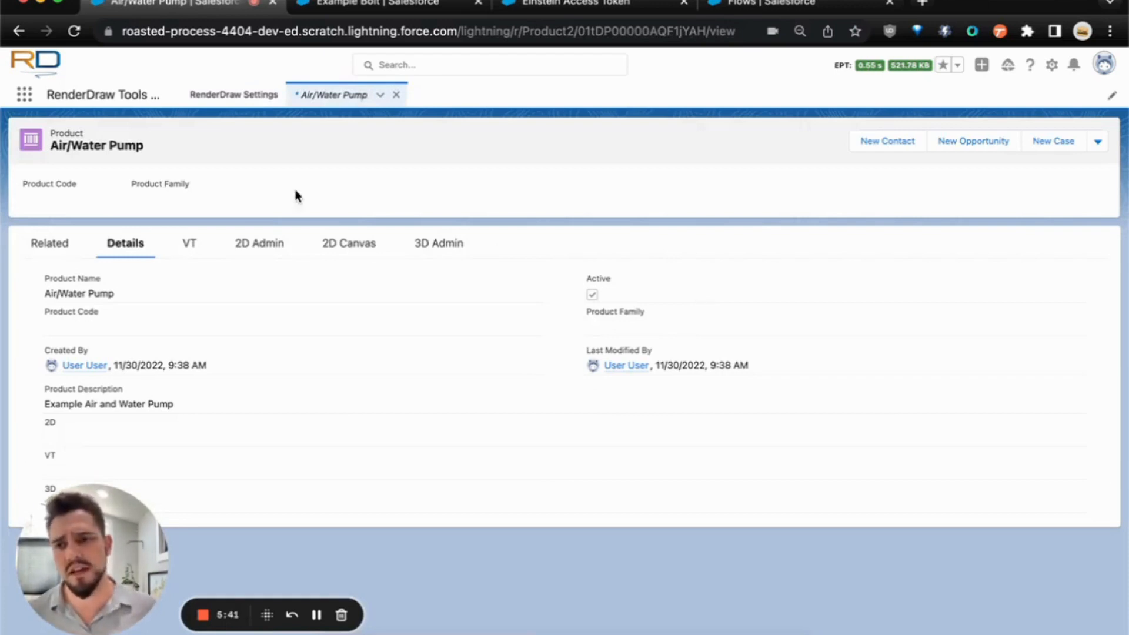
{"action": "left_click", "coordinate": [70, 245]}
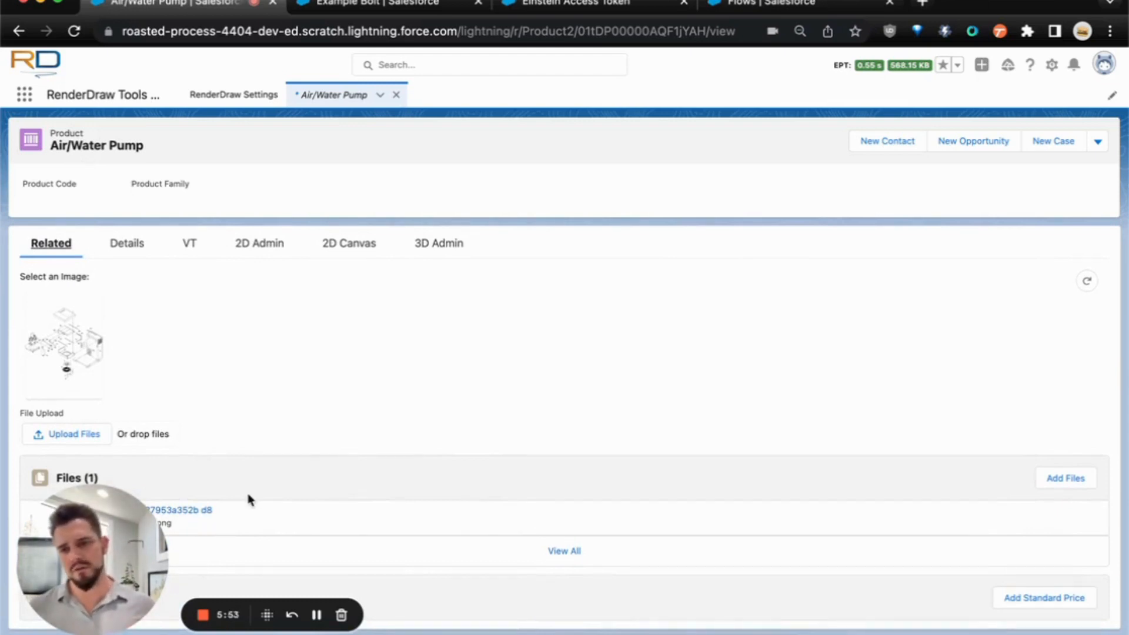
{"action": "left_click", "coordinate": [103, 361]}
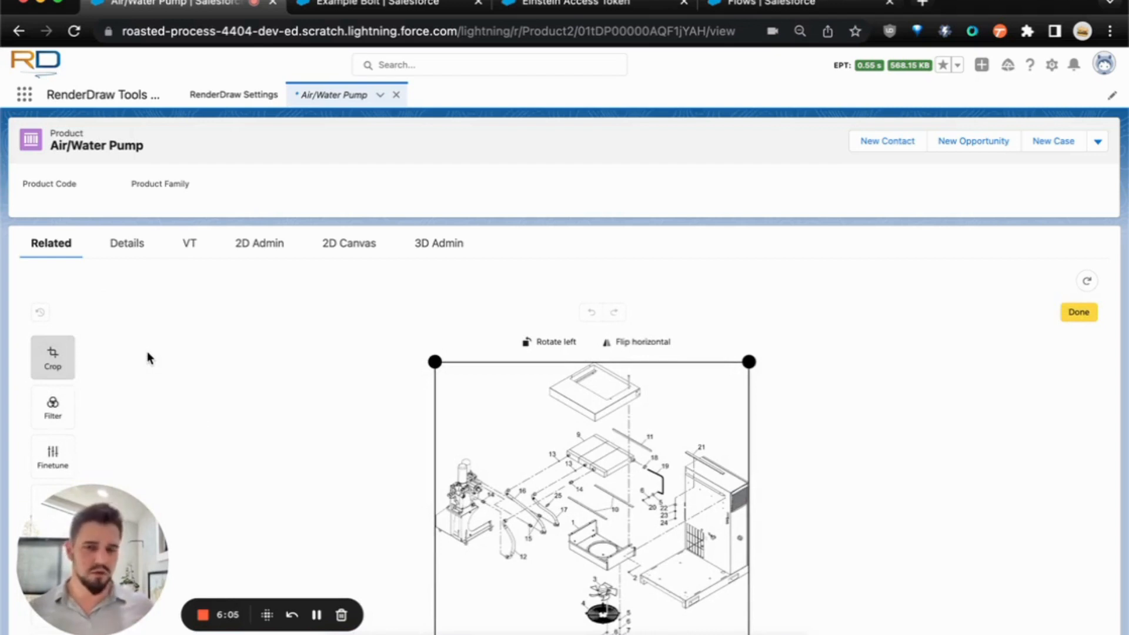
{"action": "scroll", "coordinate": [234, 418], "scroll_direction": "down", "scroll_amount": 3}
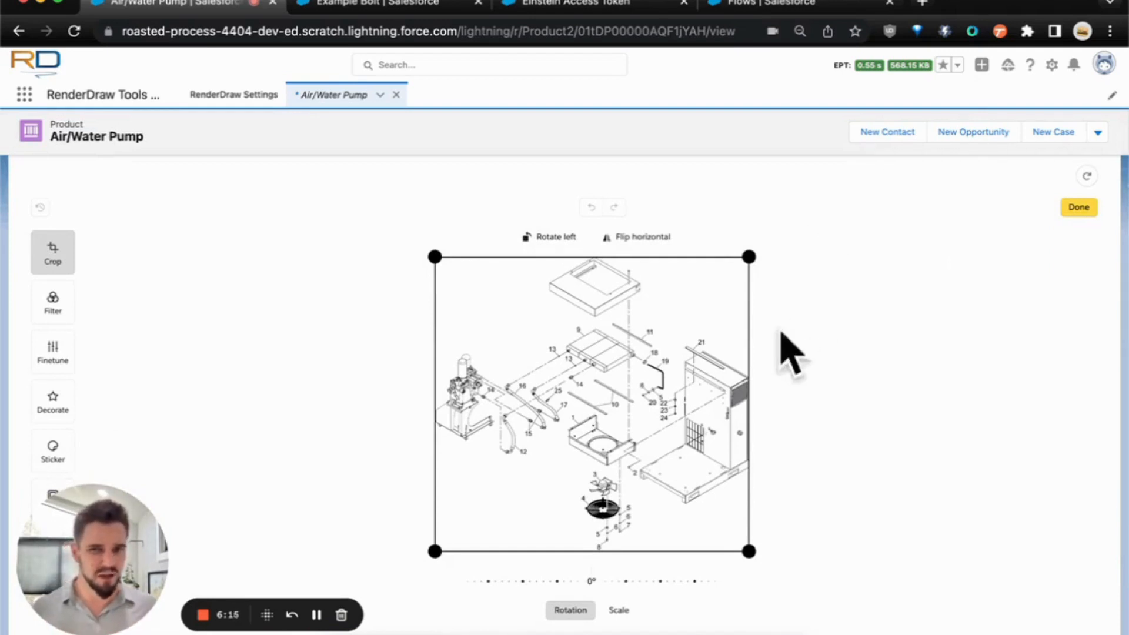
{"action": "scroll", "coordinate": [784, 385], "scroll_direction": "up", "scroll_amount": 3}
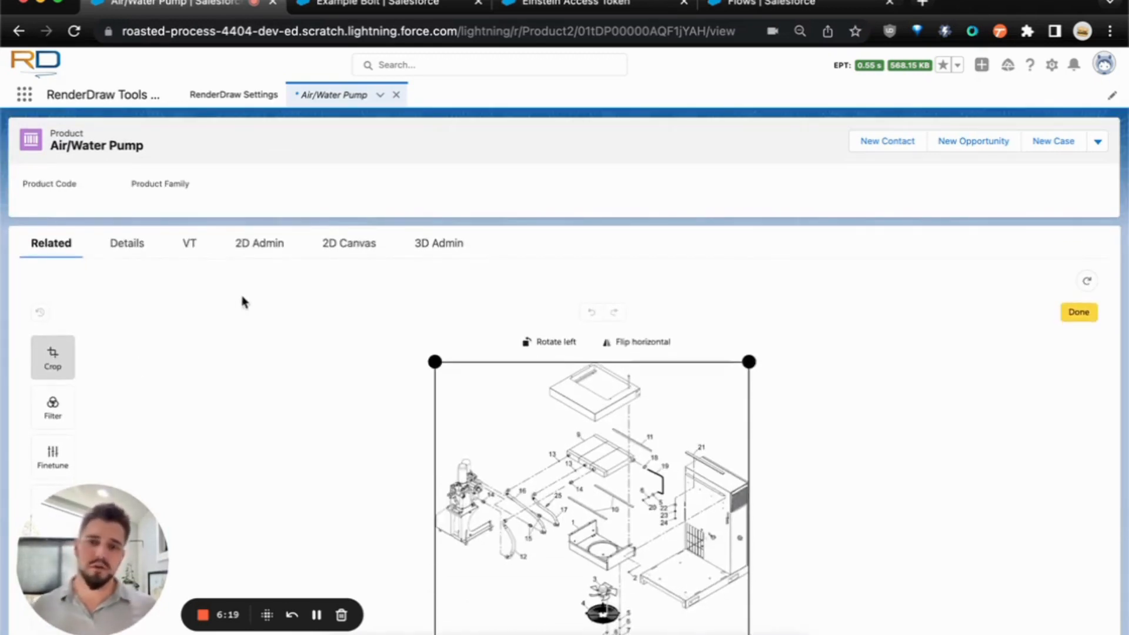
Set up the 2D admin settings for the Air/Water Pump record and reload the page.
{"action": "left_click", "coordinate": [270, 256]}
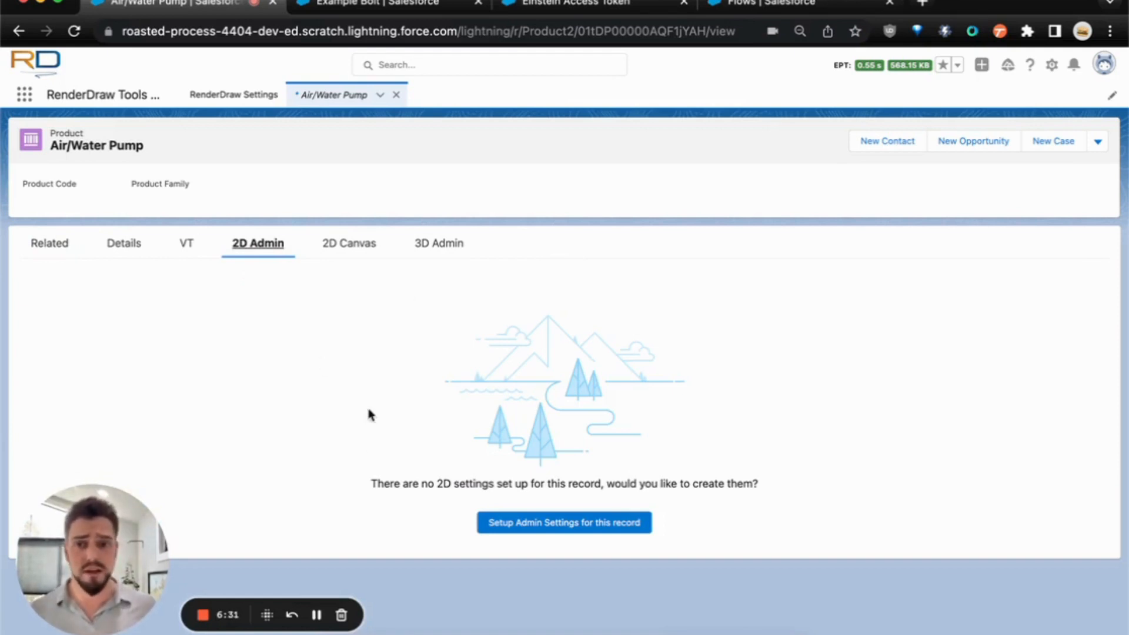
{"action": "left_click", "coordinate": [600, 531]}
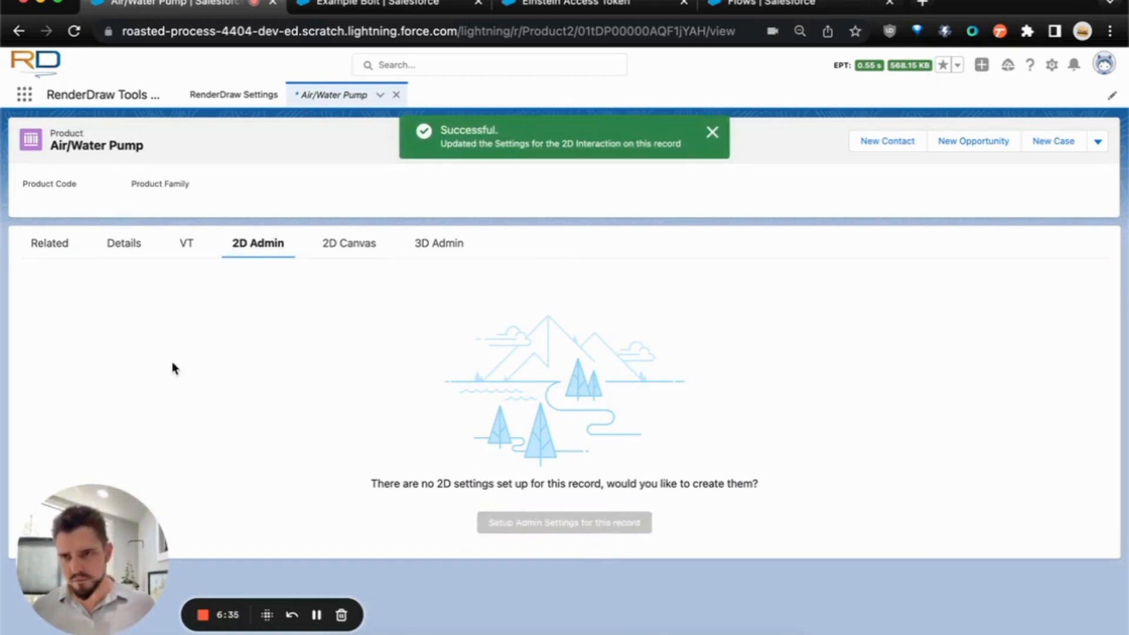
{"action": "left_click", "coordinate": [73, 30]}
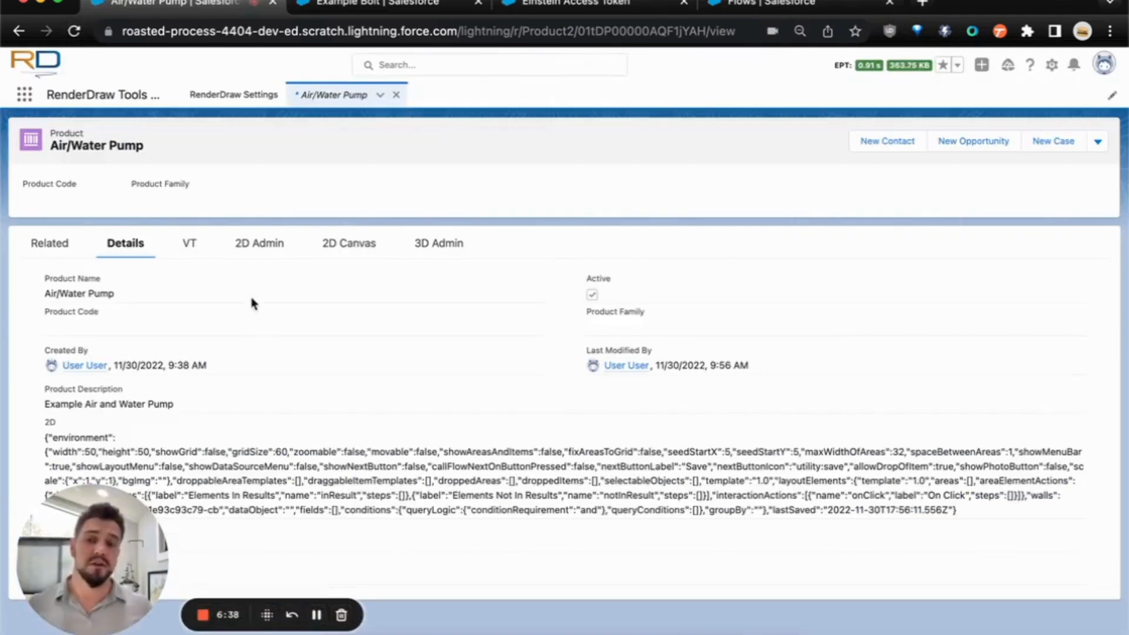
In the 2D scene and environment options, set the related exploded drawing as the canvas background image.
{"action": "left_click", "coordinate": [255, 249]}
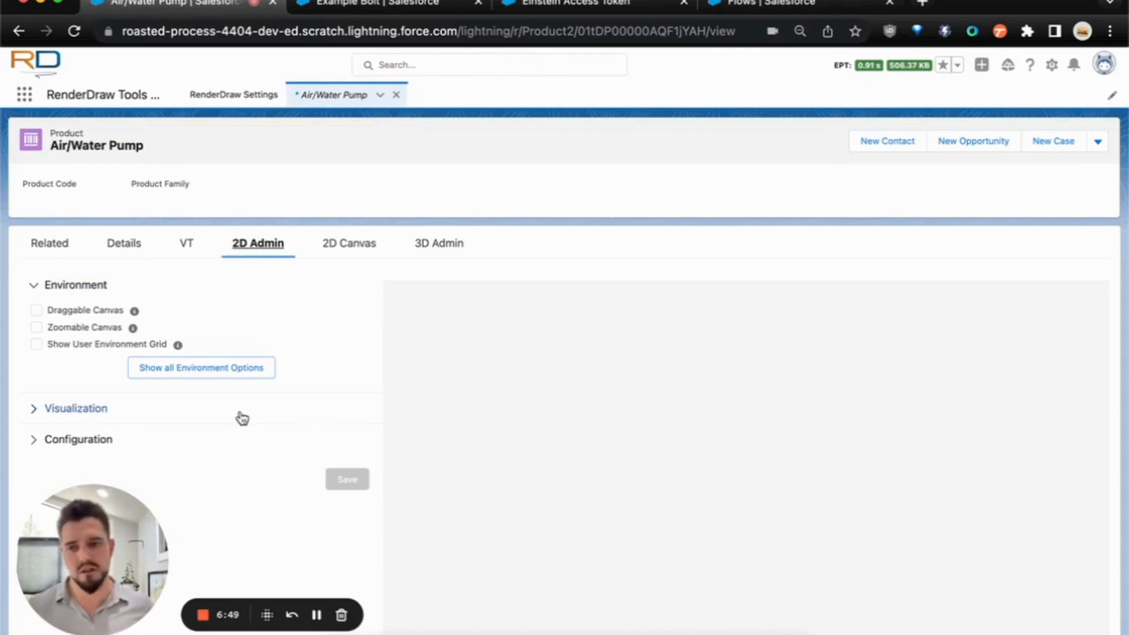
{"action": "left_click", "coordinate": [184, 375]}
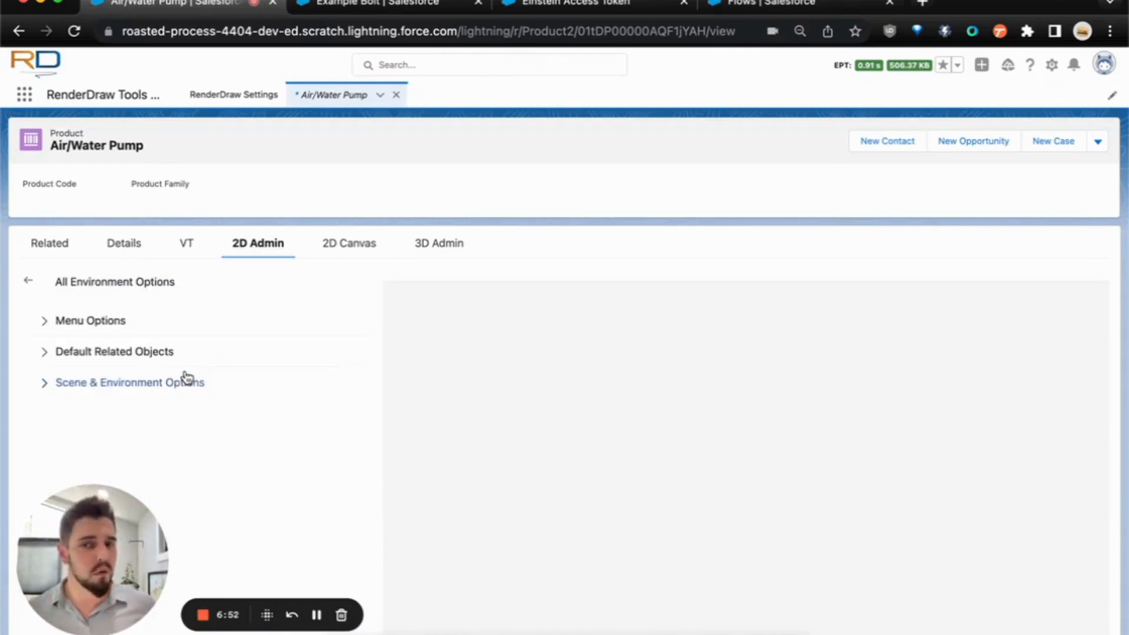
{"action": "left_click", "coordinate": [139, 385]}
{"action": "scroll", "coordinate": [222, 406], "scroll_direction": "down", "scroll_amount": 3}
{"action": "scroll", "coordinate": [222, 406], "scroll_direction": "down", "scroll_amount": 2}
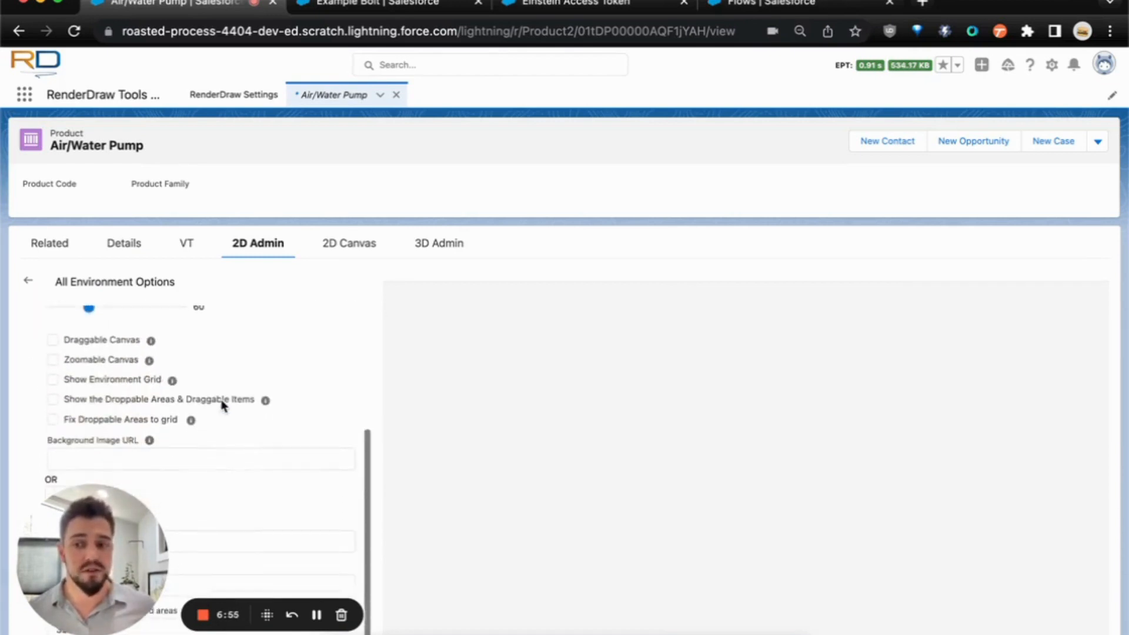
{"action": "scroll", "coordinate": [270, 509], "scroll_direction": "down", "scroll_amount": 2}
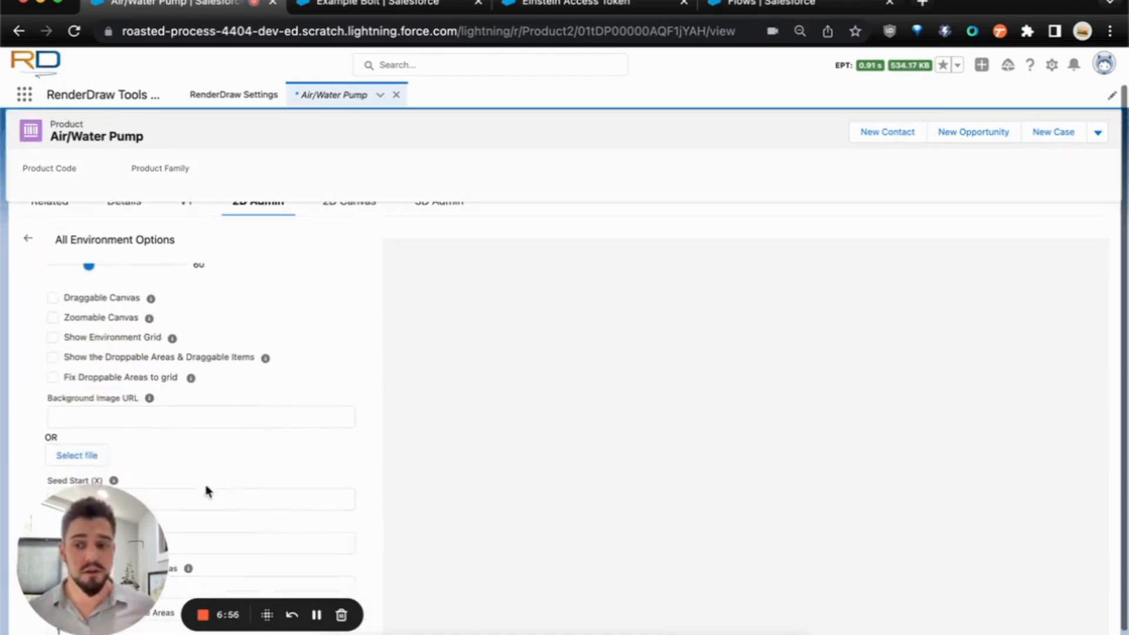
{"action": "left_click", "coordinate": [73, 455]}
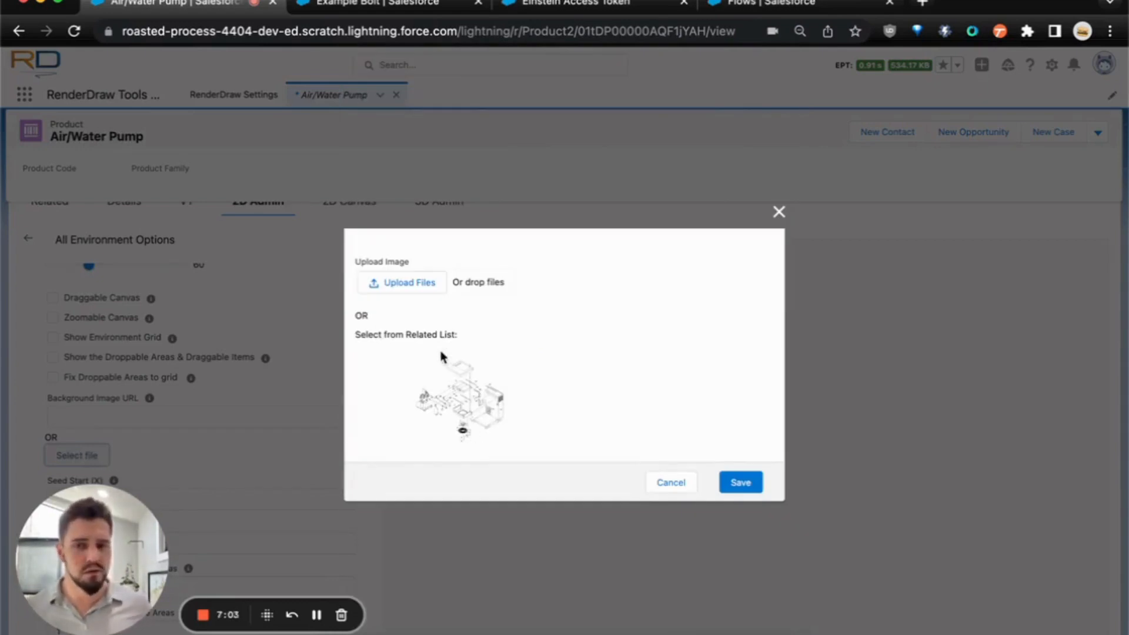
{"action": "left_click", "coordinate": [456, 401]}
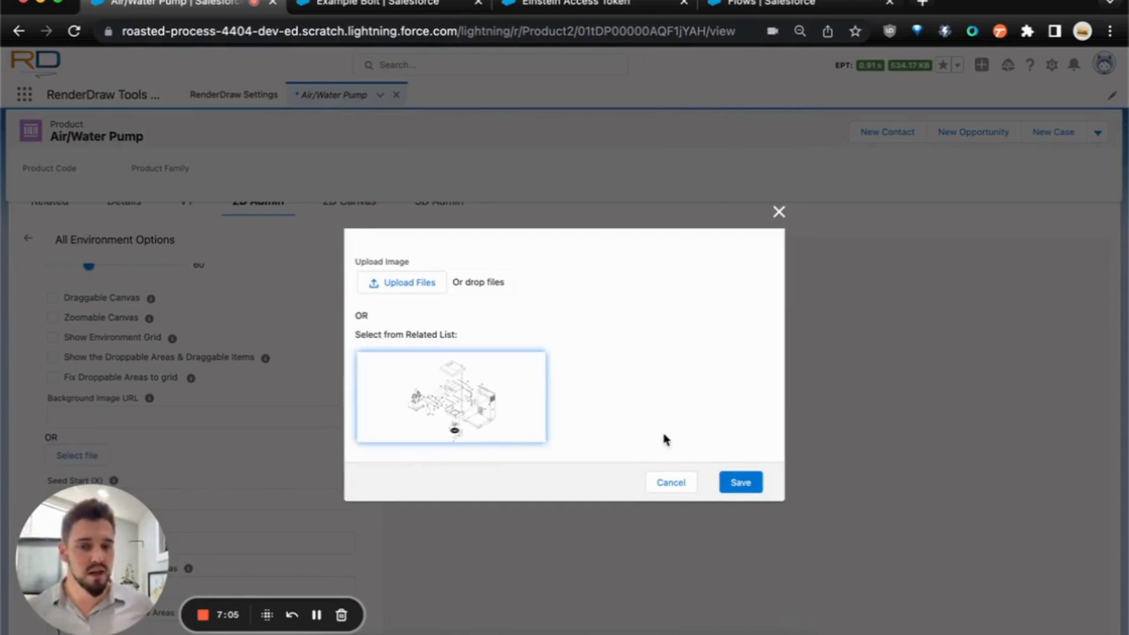
{"action": "left_click", "coordinate": [739, 483]}
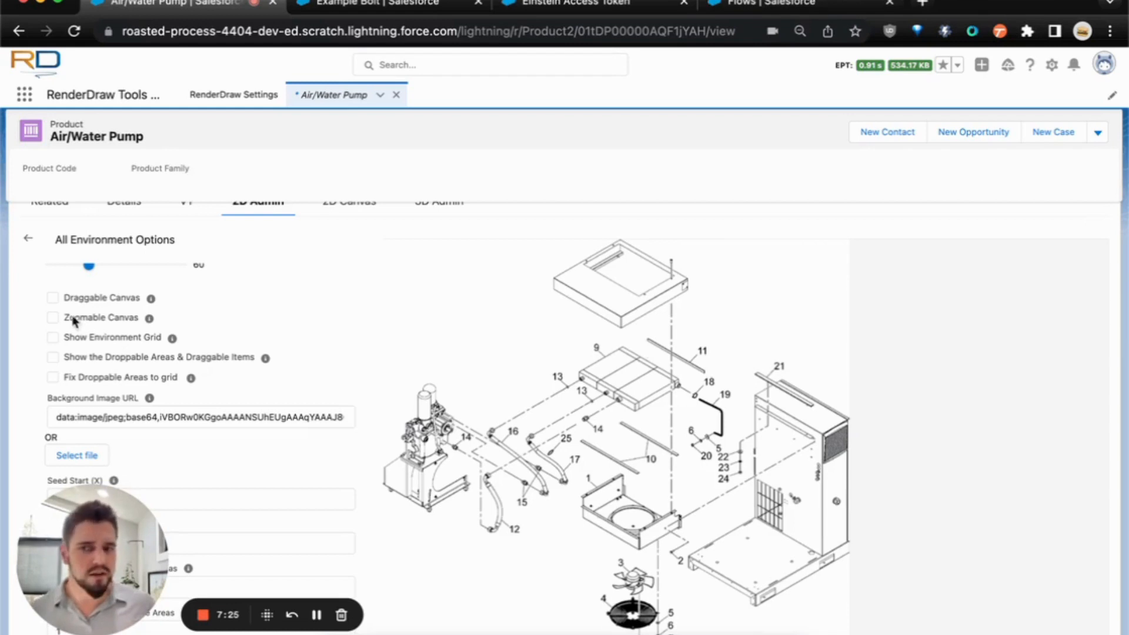
Enable Draggable Canvas and Zoomable Canvas, then test panning the drawing and reset the canvas view.
{"action": "left_click", "coordinate": [53, 298]}
{"action": "left_click", "coordinate": [52, 316]}
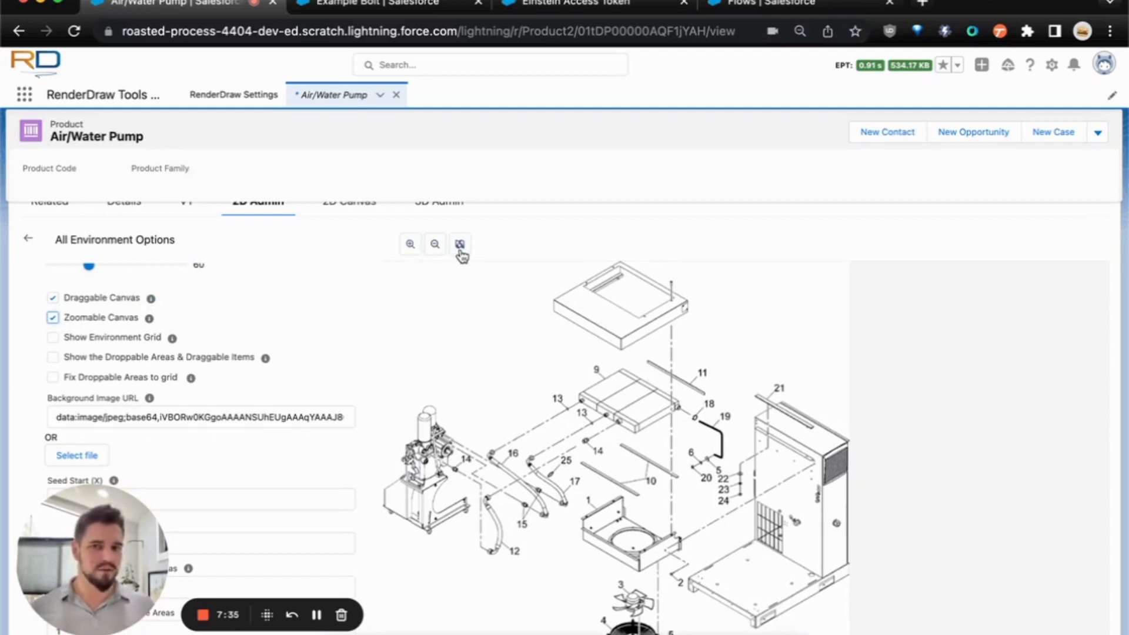
{"action": "left_click_drag", "start_coordinate": [547, 373], "coordinate": [979, 519]}
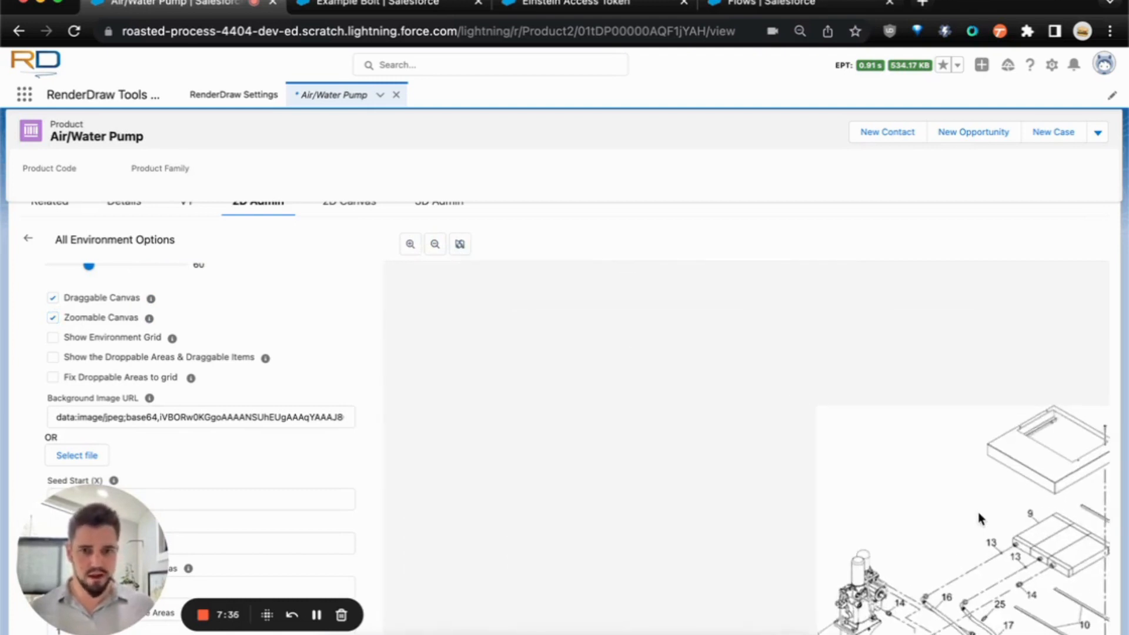
{"action": "left_click", "coordinate": [460, 246]}
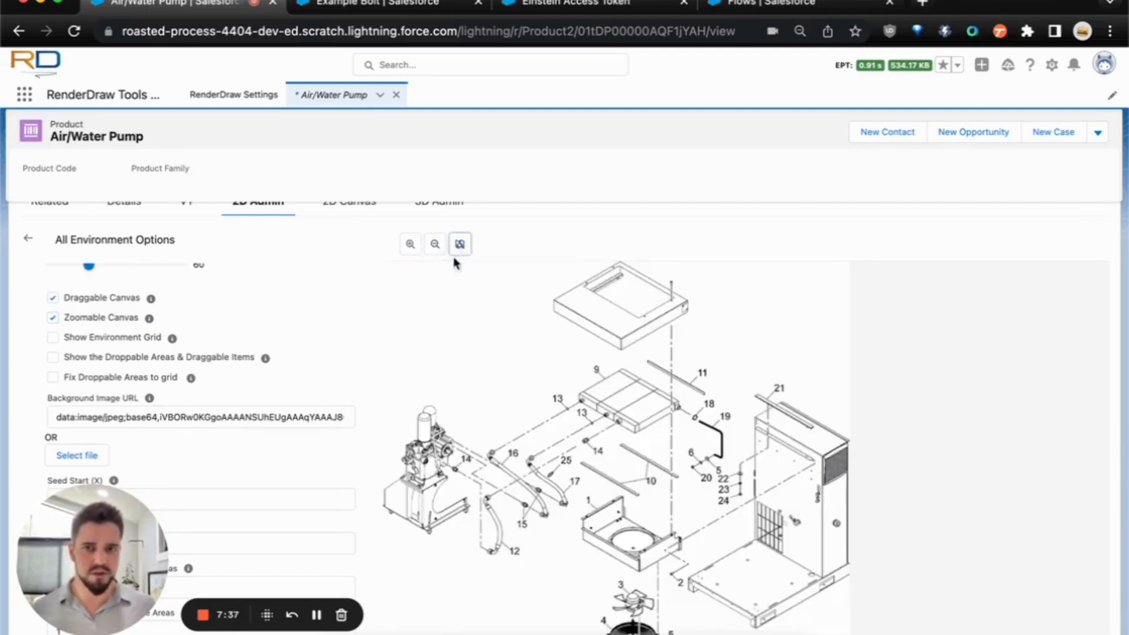
Enable Show Layout Drawing Menu in the 2D environment's menu options.
{"action": "left_click", "coordinate": [29, 240]}
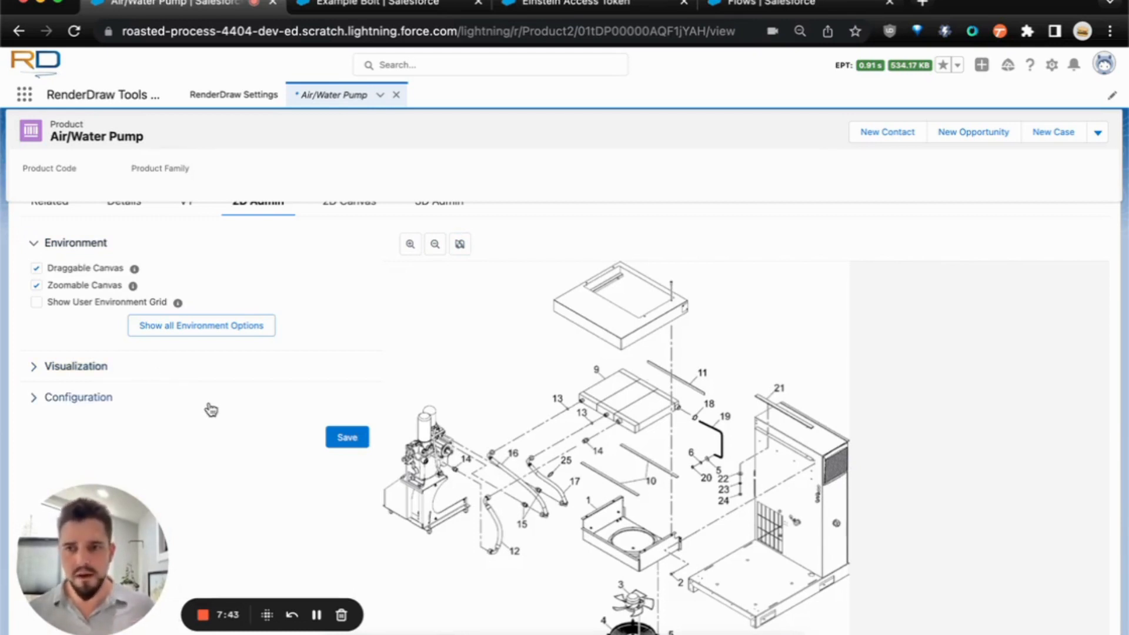
{"action": "left_click", "coordinate": [194, 325]}
{"action": "left_click", "coordinate": [123, 284]}
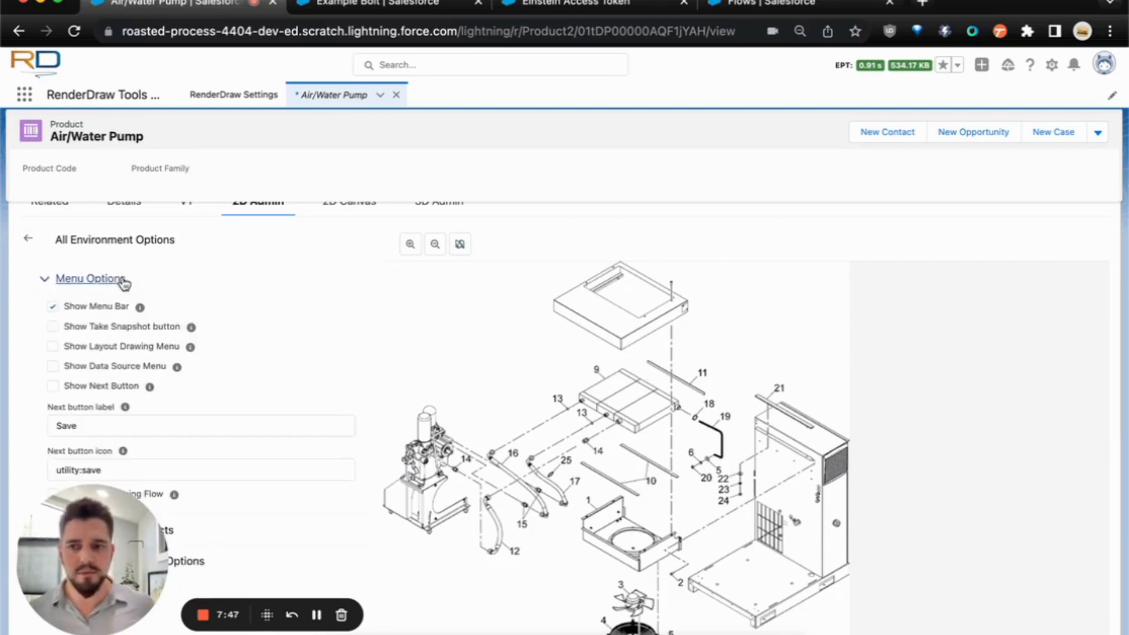
{"action": "left_click", "coordinate": [146, 345]}
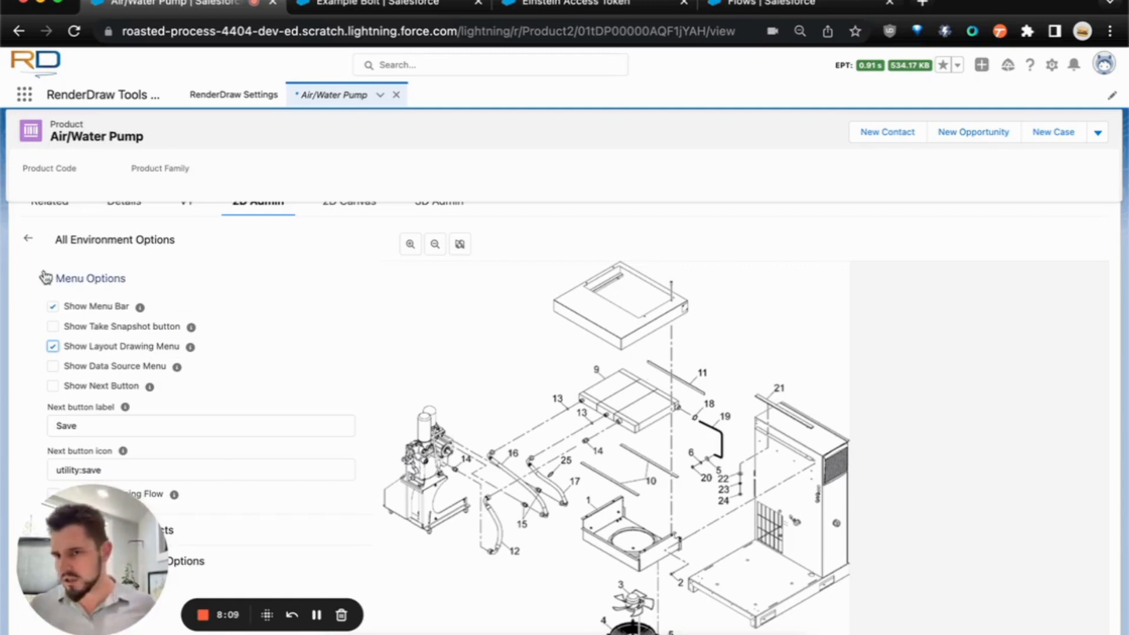
Leave the menu options and save the 2D environment settings.
{"action": "left_click", "coordinate": [28, 238]}
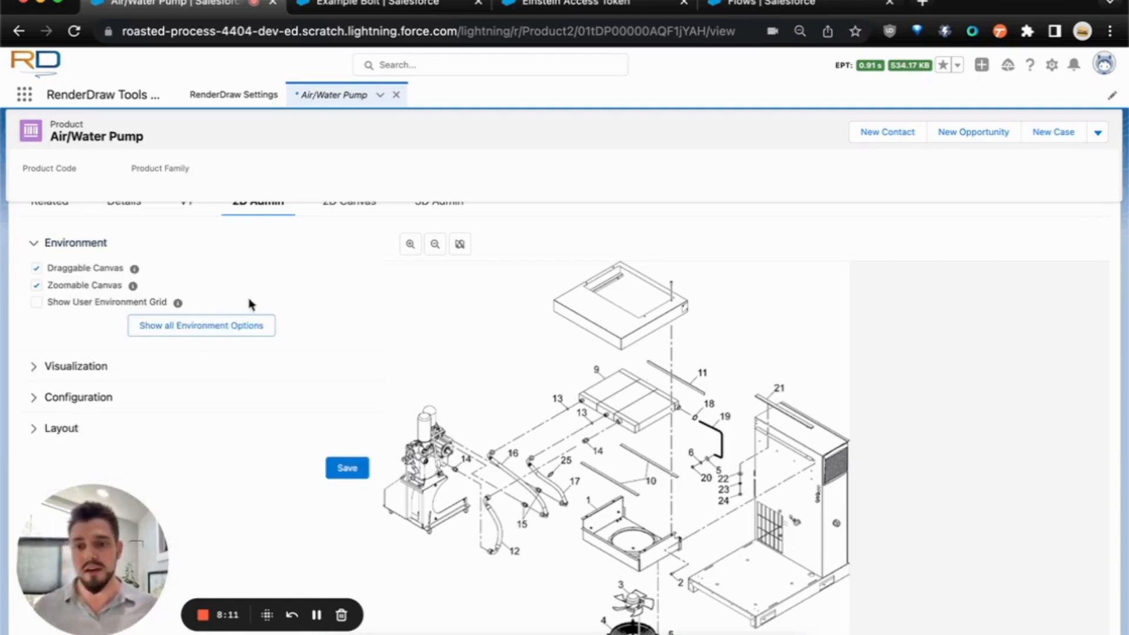
{"action": "left_click", "coordinate": [344, 470]}
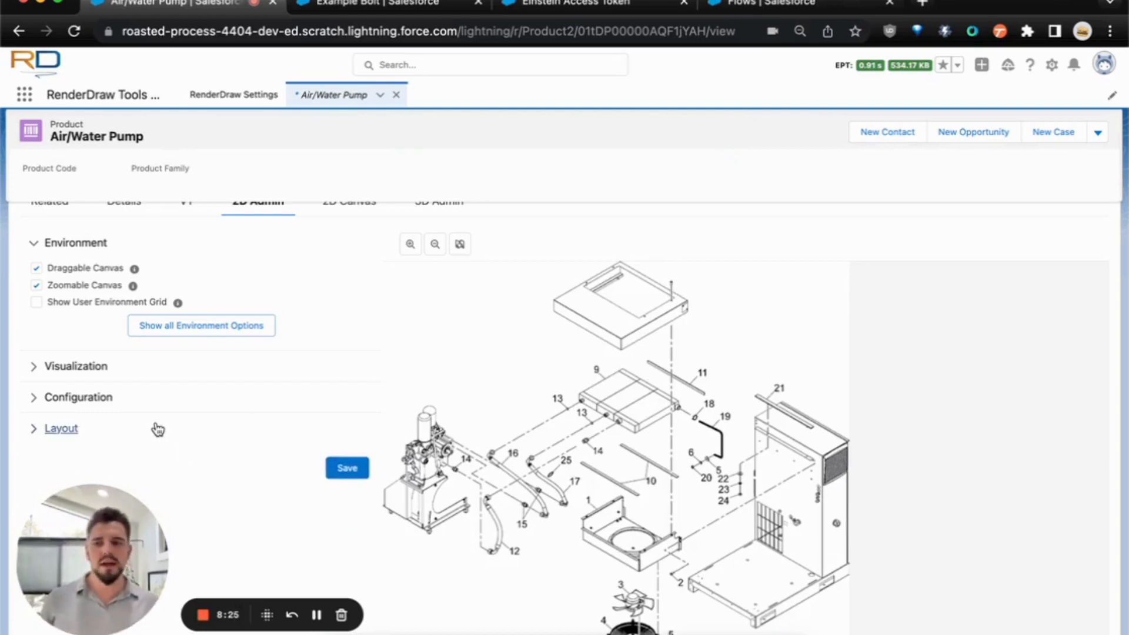
Draw a small rectangular layout area on the drawing over the upper callout 13, beside part 9.
{"action": "left_click", "coordinate": [157, 430]}
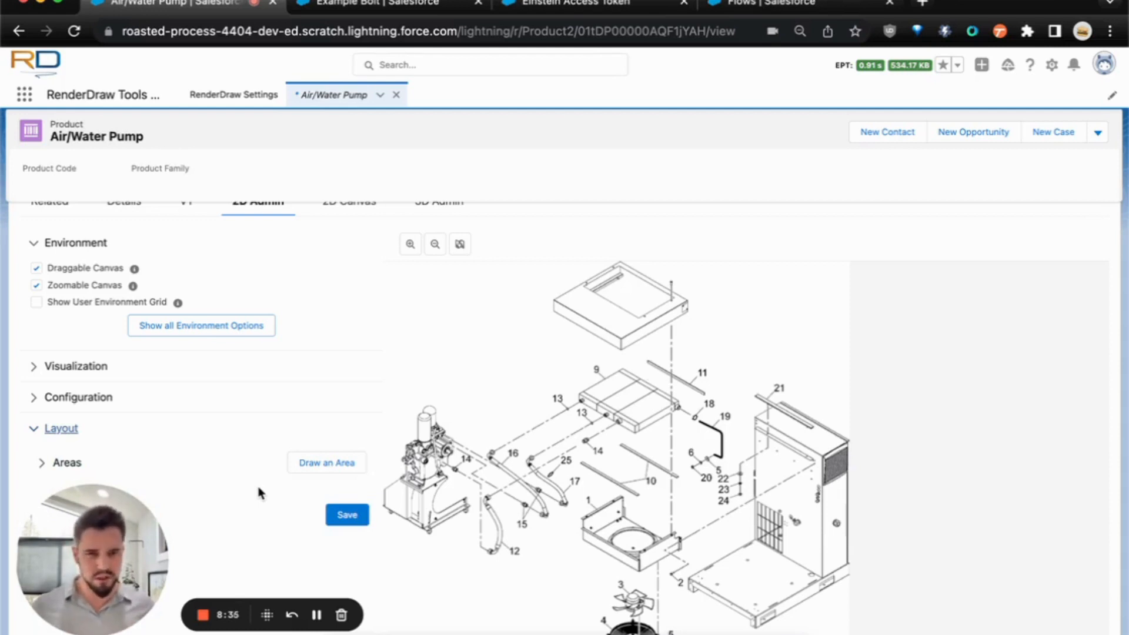
{"action": "left_click", "coordinate": [309, 468]}
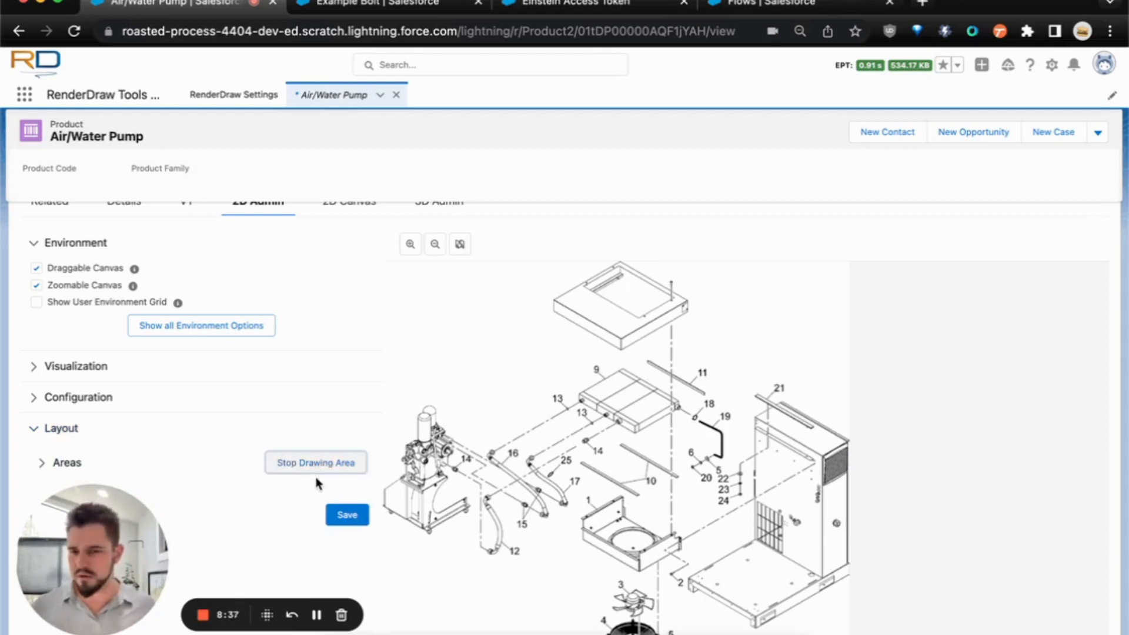
{"action": "left_click_drag", "start_coordinate": [547, 385], "coordinate": [582, 420]}
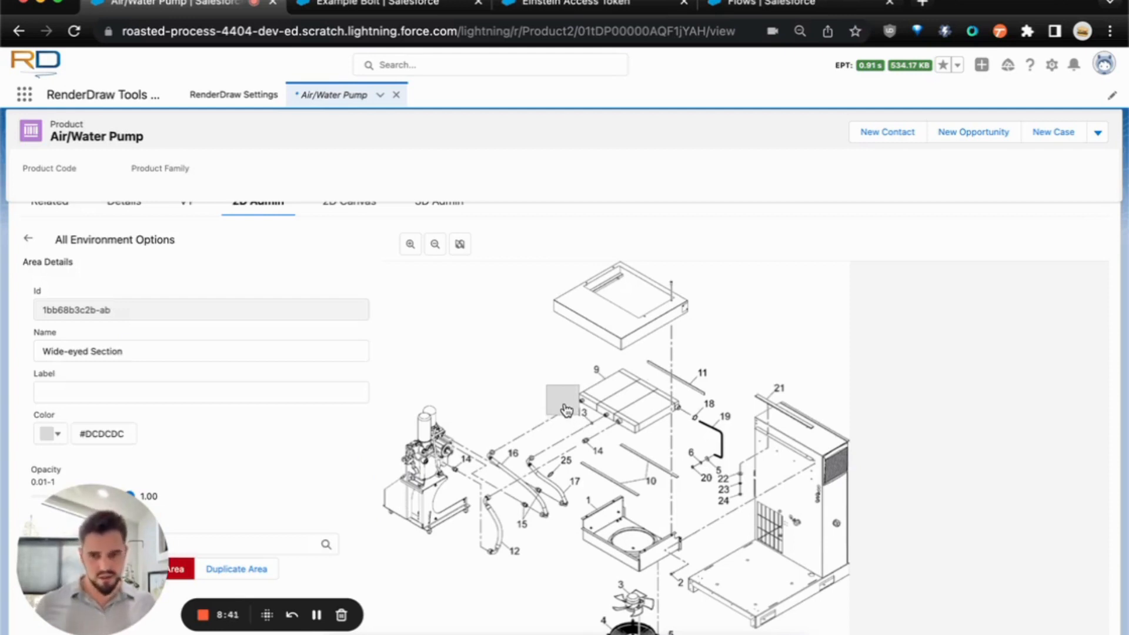
Set the drawn area's color to red #FF0505, and delete the area.
{"action": "left_click", "coordinate": [59, 434]}
{"action": "left_click", "coordinate": [174, 454]}
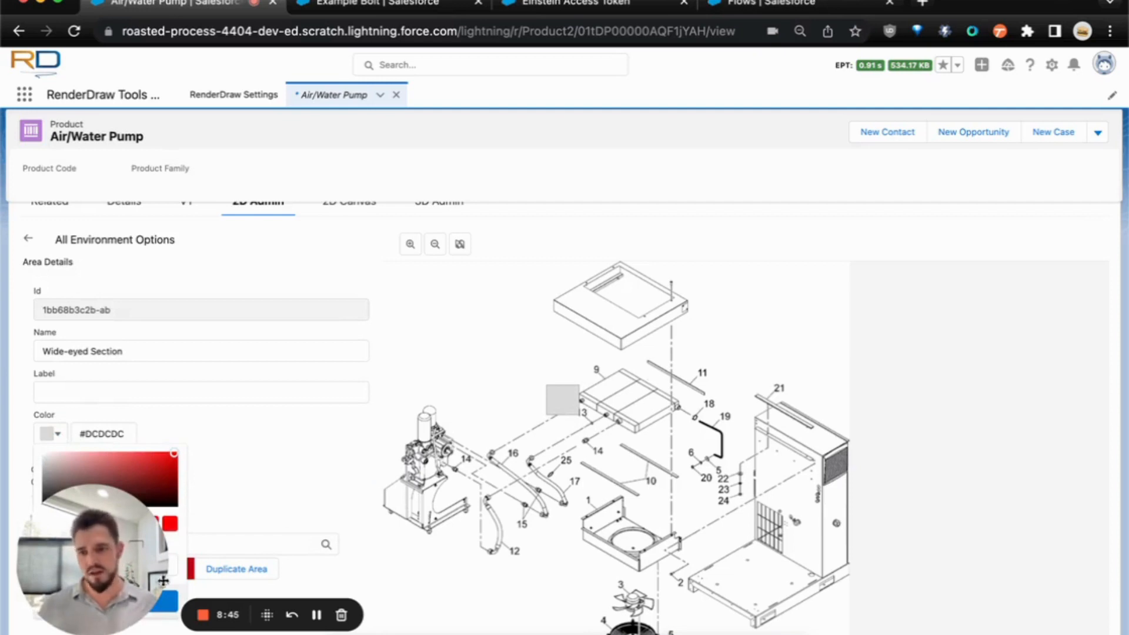
{"action": "left_click", "coordinate": [172, 606]}
{"action": "left_click_drag", "start_coordinate": [115, 550], "coordinate": [105, 119]}
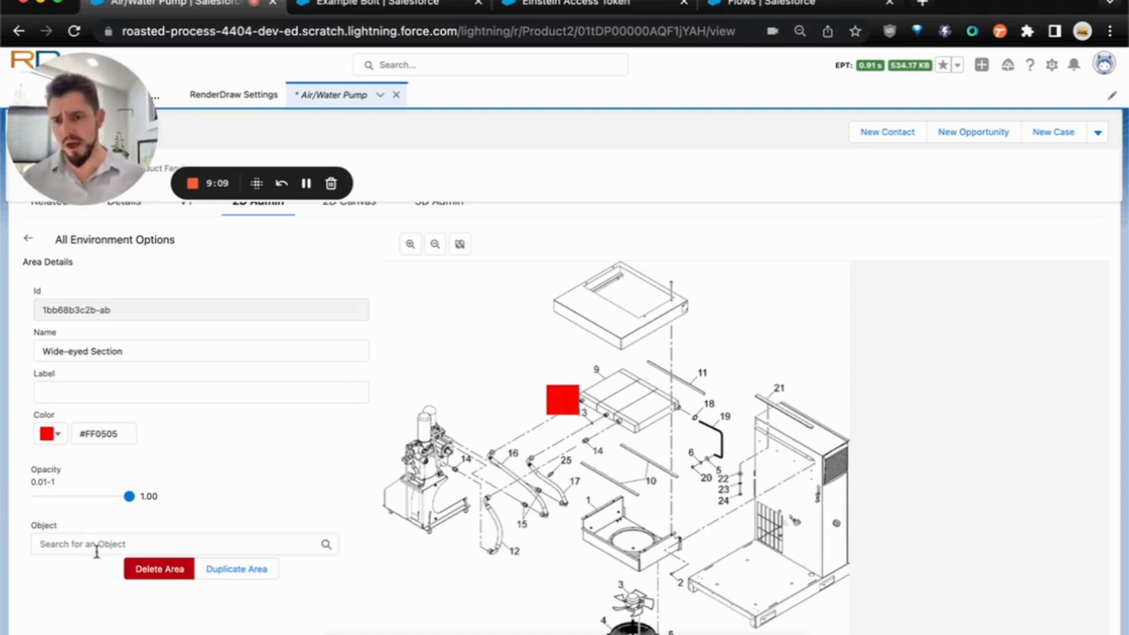
{"action": "left_click", "coordinate": [139, 570]}
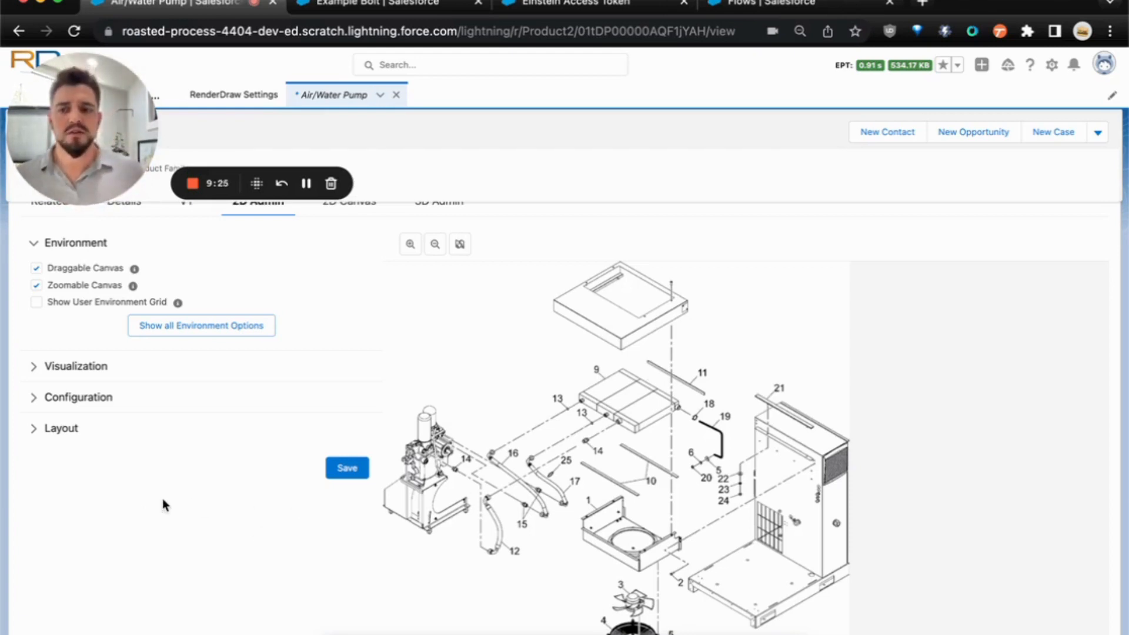
Start adding layout areas using Einstein, copy the generated token from the Einstein Access Token page and paste it into the Einstein API Token field.
{"action": "left_click", "coordinate": [85, 435]}
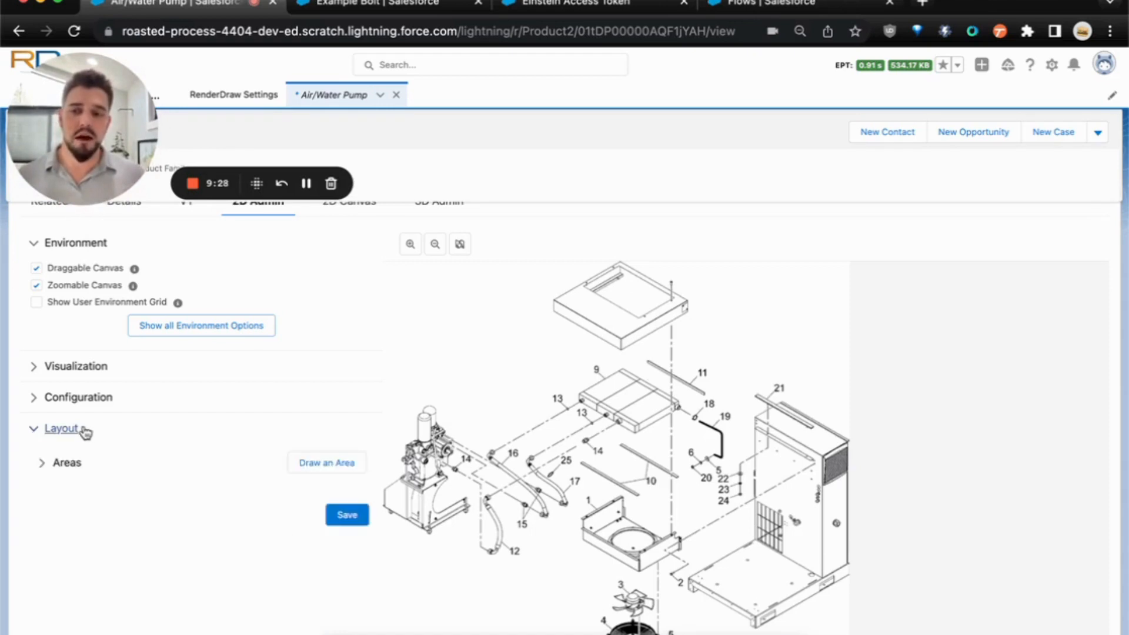
{"action": "left_click", "coordinate": [59, 466]}
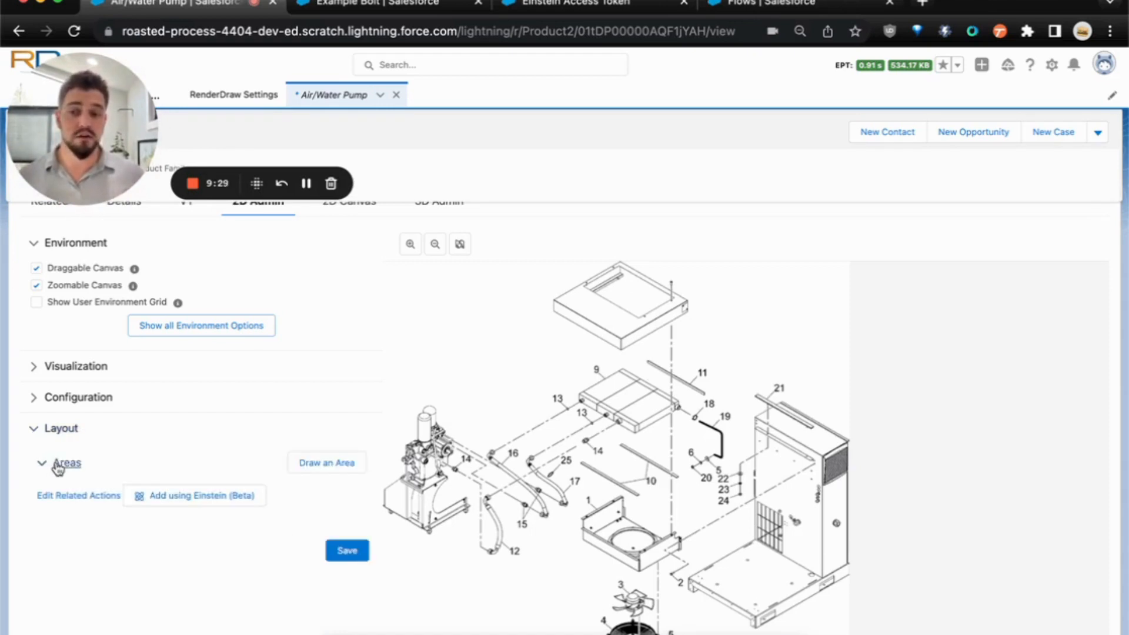
{"action": "left_click", "coordinate": [175, 499]}
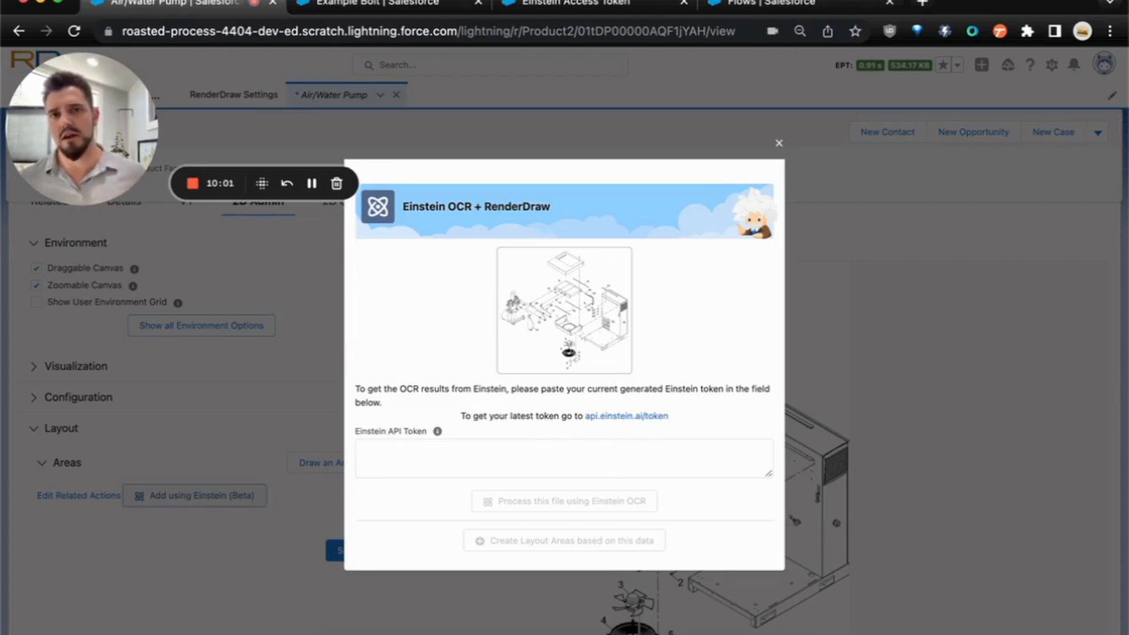
{"action": "left_click", "coordinate": [523, 5]}
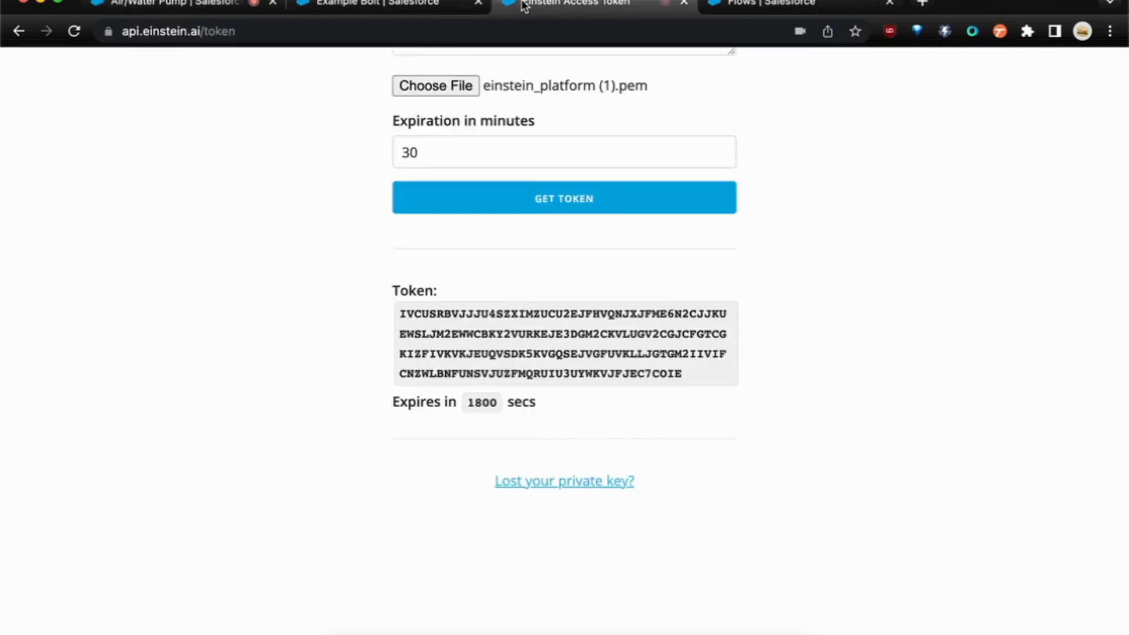
{"action": "right_click", "coordinate": [520, 338]}
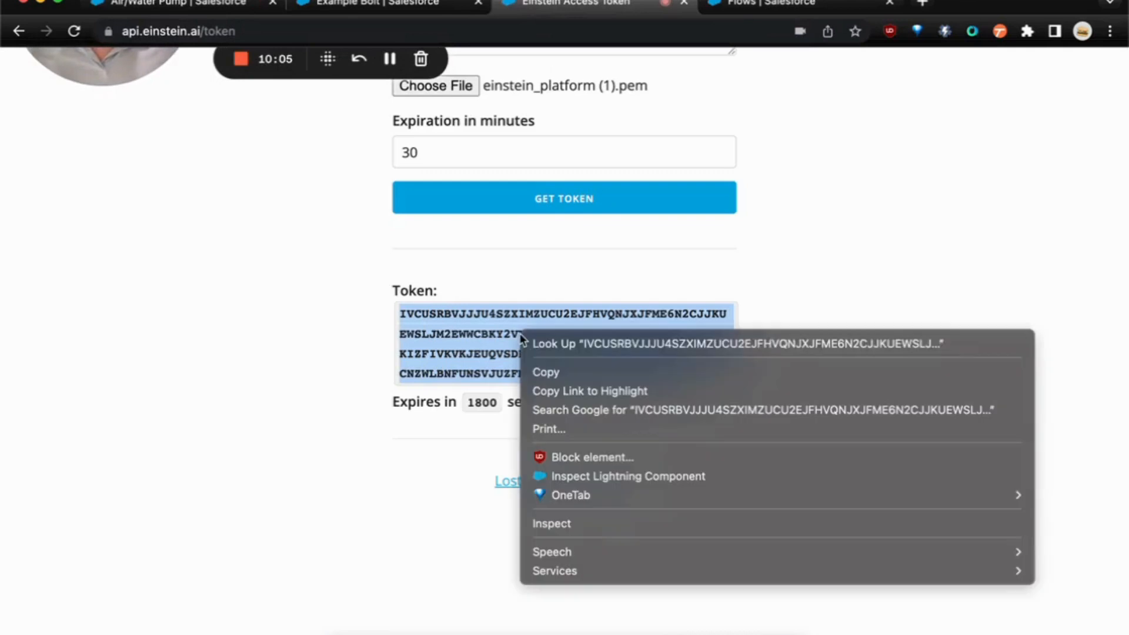
{"action": "left_click", "coordinate": [550, 365]}
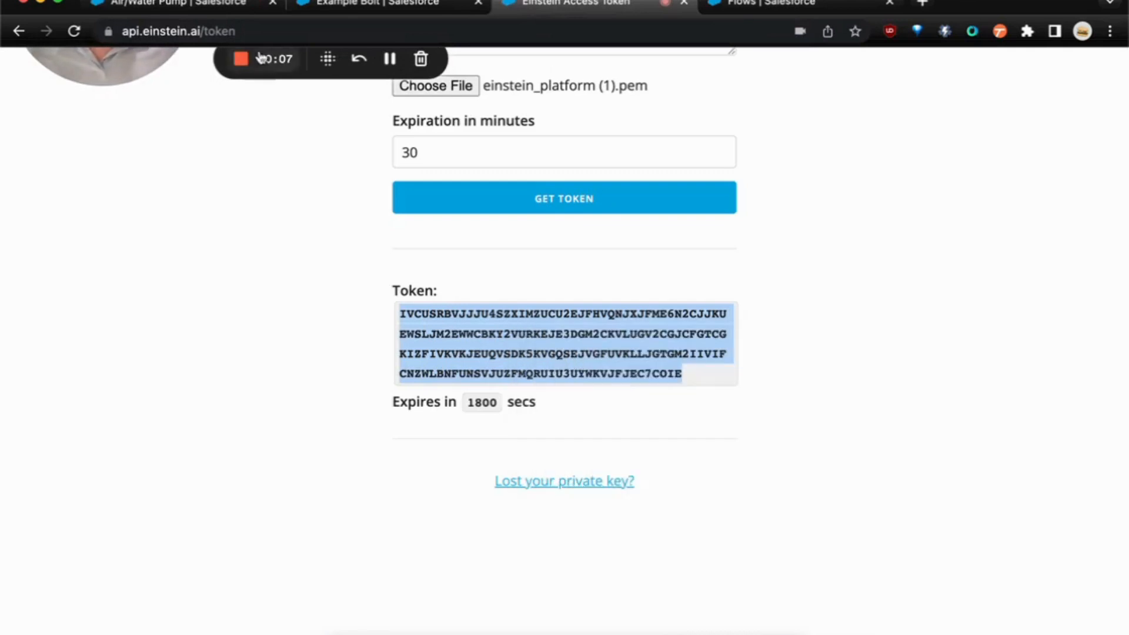
{"action": "left_click", "coordinate": [177, 5]}
{"action": "left_click", "coordinate": [524, 459]}
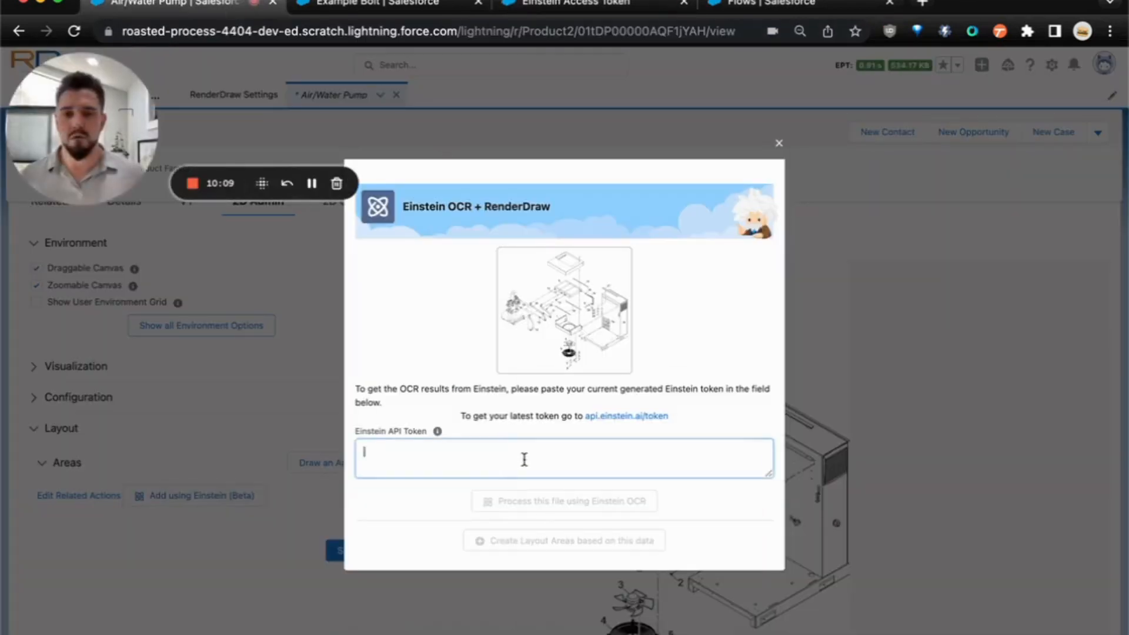
{"action": "right_click", "coordinate": [524, 458]}
{"action": "left_click", "coordinate": [548, 499]}
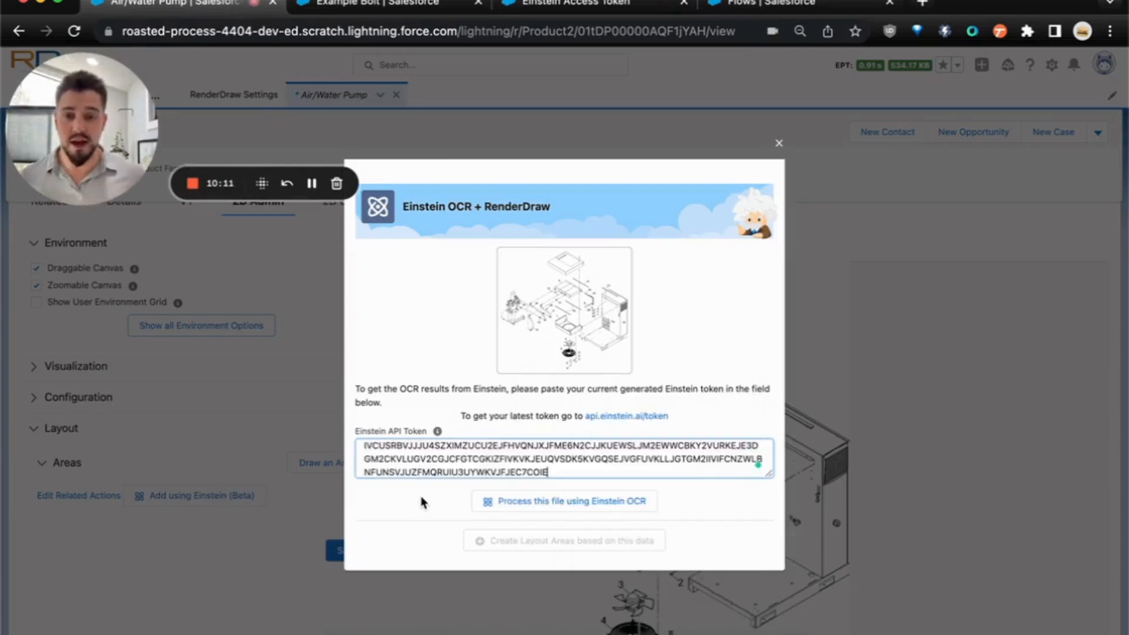
Process the exploded drawing using Einstein OCR and create layout areas based on the resulting data.
{"action": "left_click", "coordinate": [561, 515]}
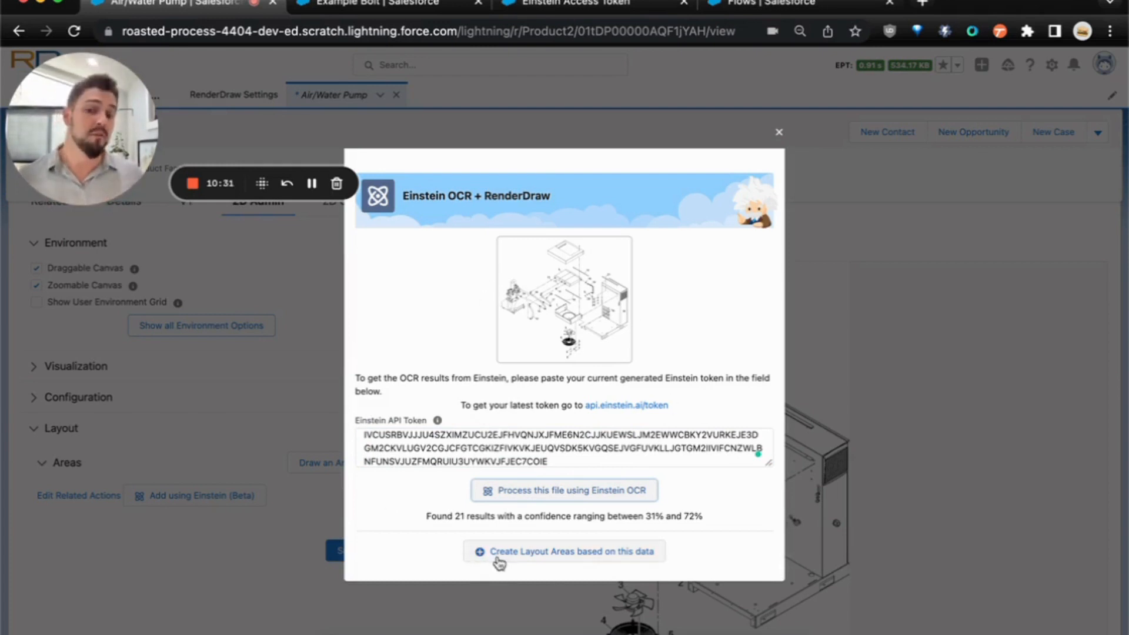
{"action": "left_click", "coordinate": [532, 563]}
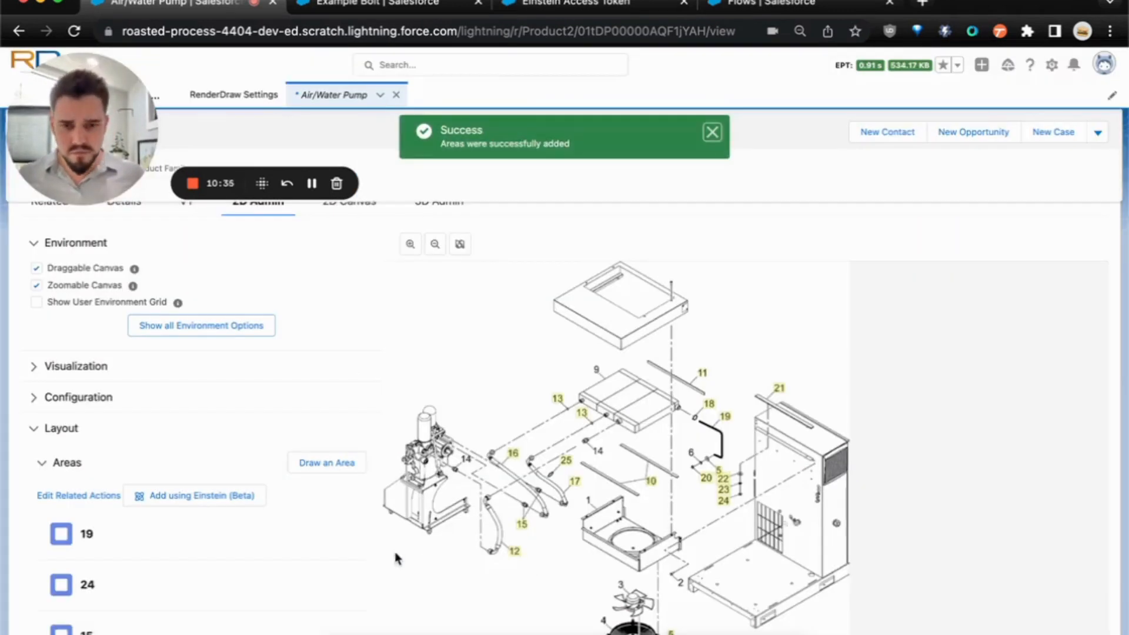
Link the area for callout 25 to the Product object's Example Bolt record and return to the environment settings.
{"action": "left_click_drag", "start_coordinate": [532, 416], "coordinate": [538, 391]}
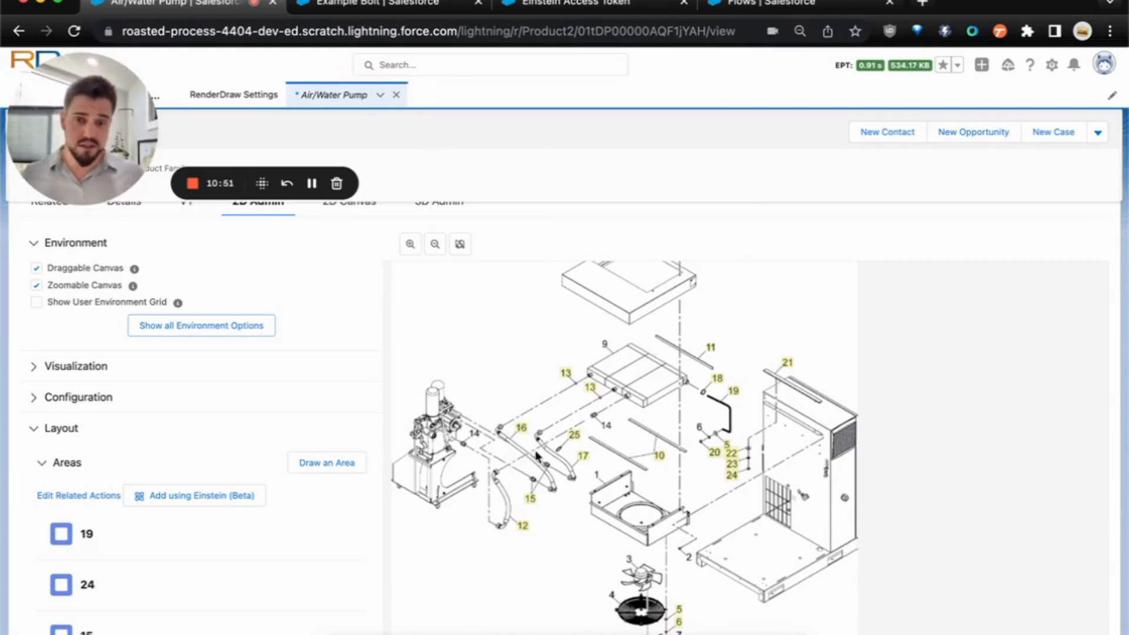
{"action": "left_click", "coordinate": [574, 438]}
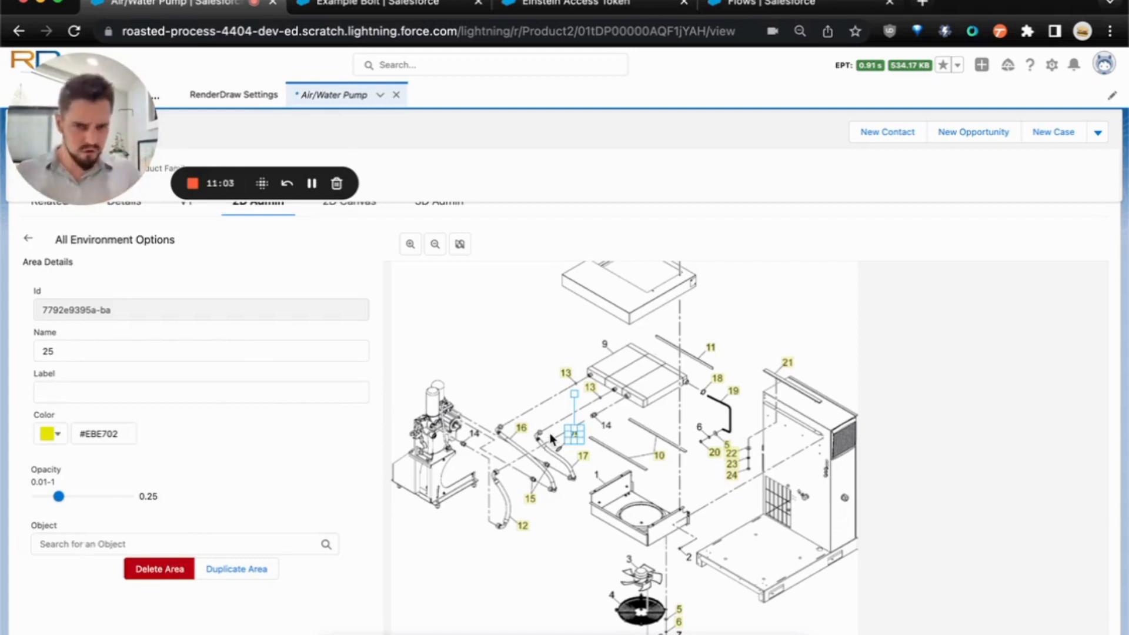
{"action": "left_click", "coordinate": [174, 542]}
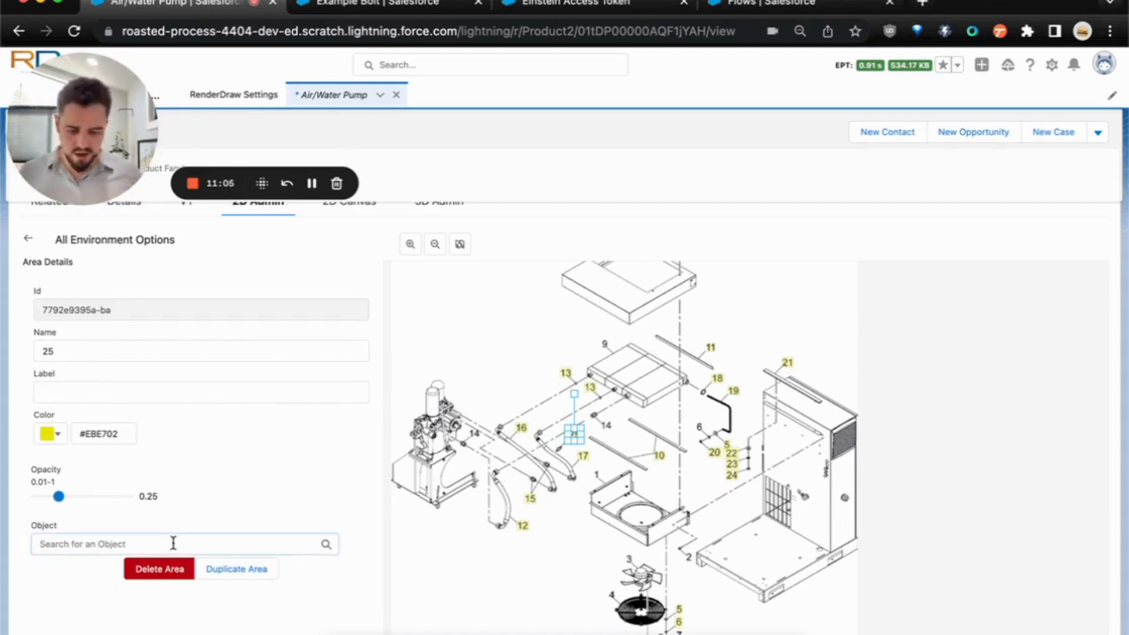
{"action": "type", "text": "Pr"}
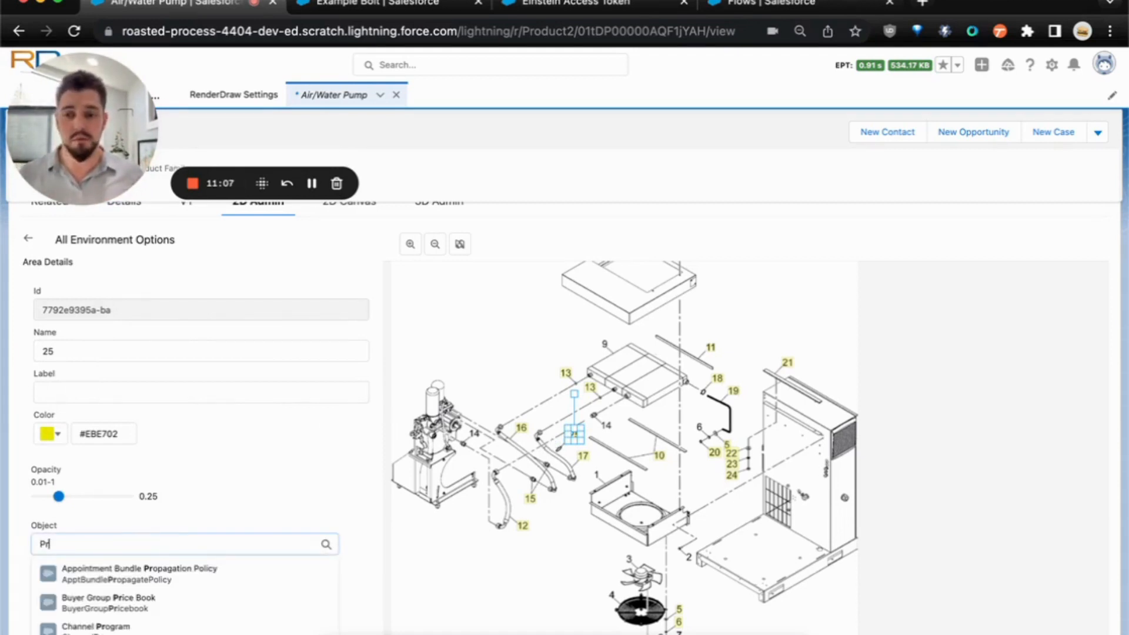
{"action": "type", "text": "odu"}
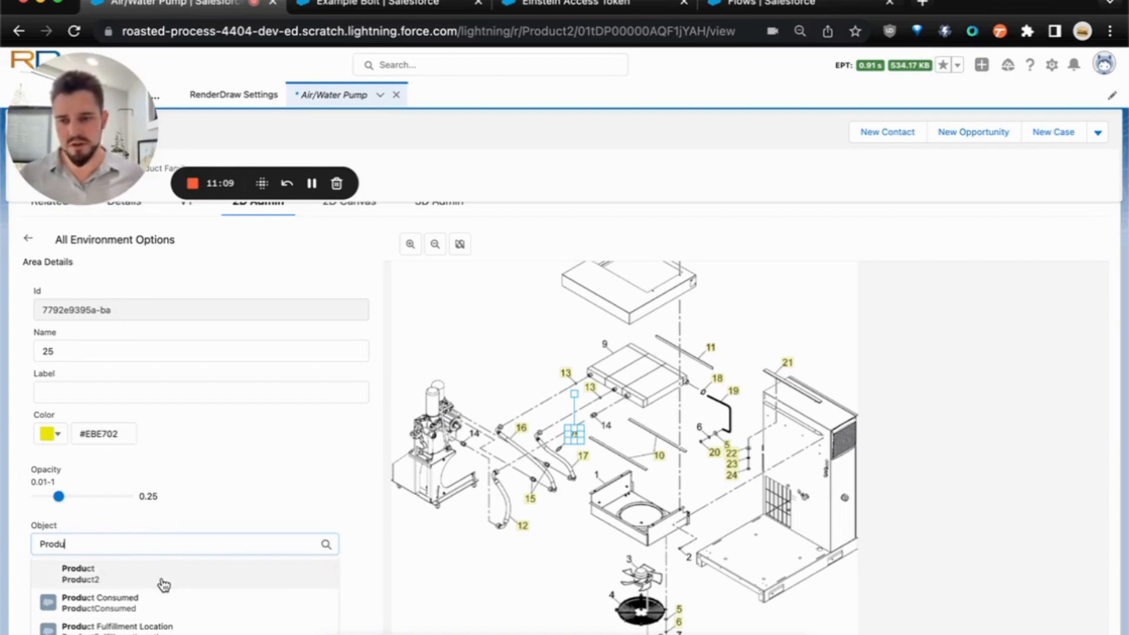
{"action": "left_click", "coordinate": [116, 577]}
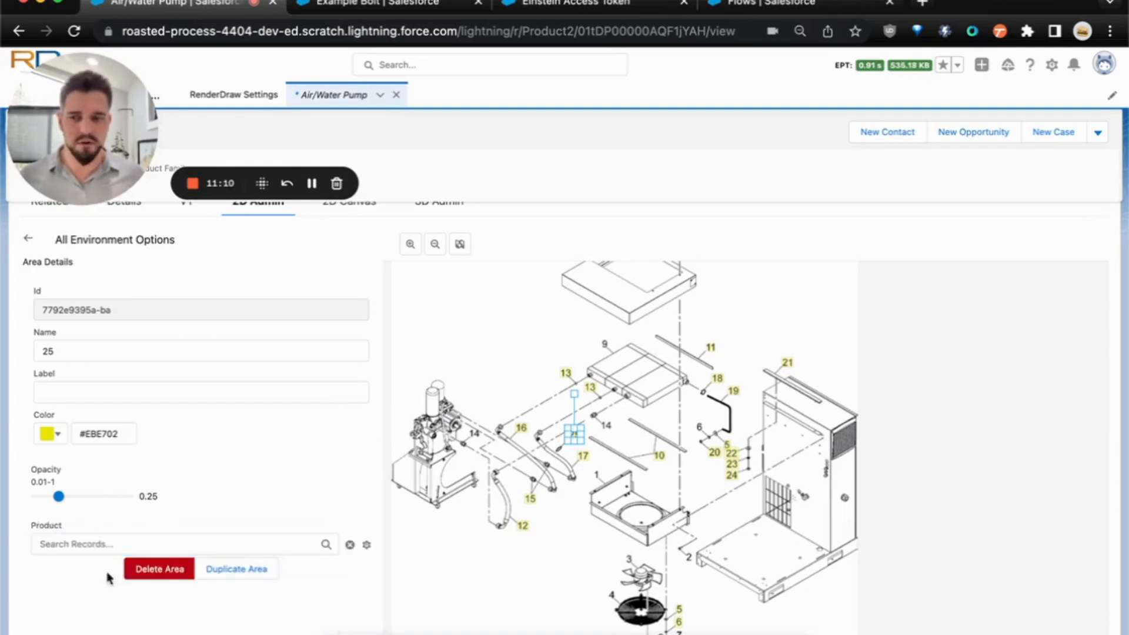
{"action": "left_click", "coordinate": [84, 539]}
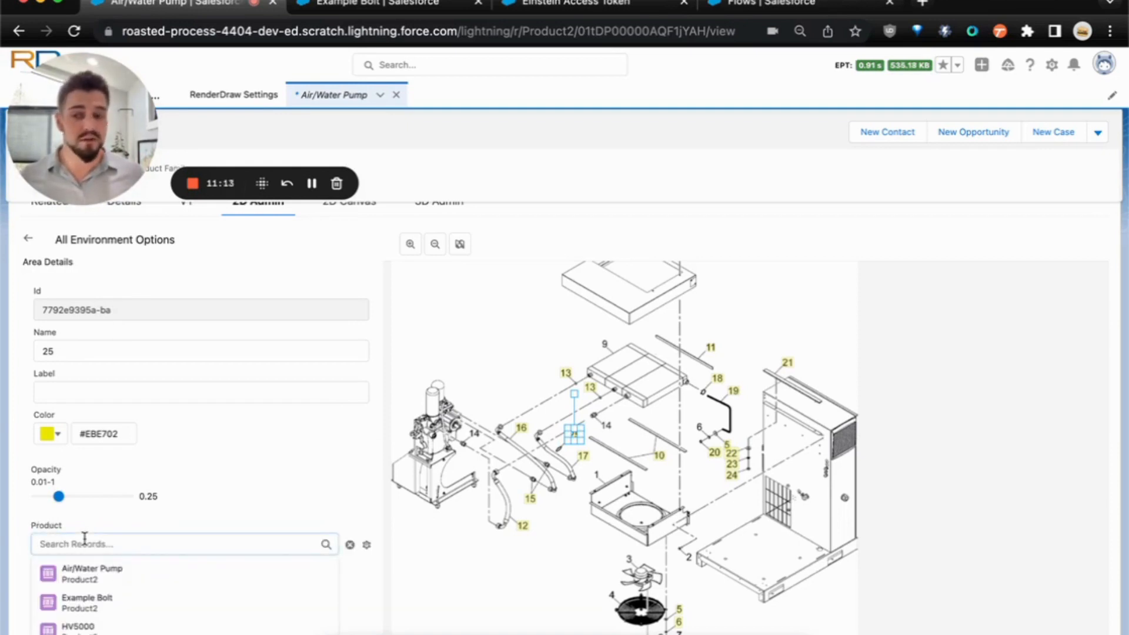
{"action": "left_click", "coordinate": [80, 610]}
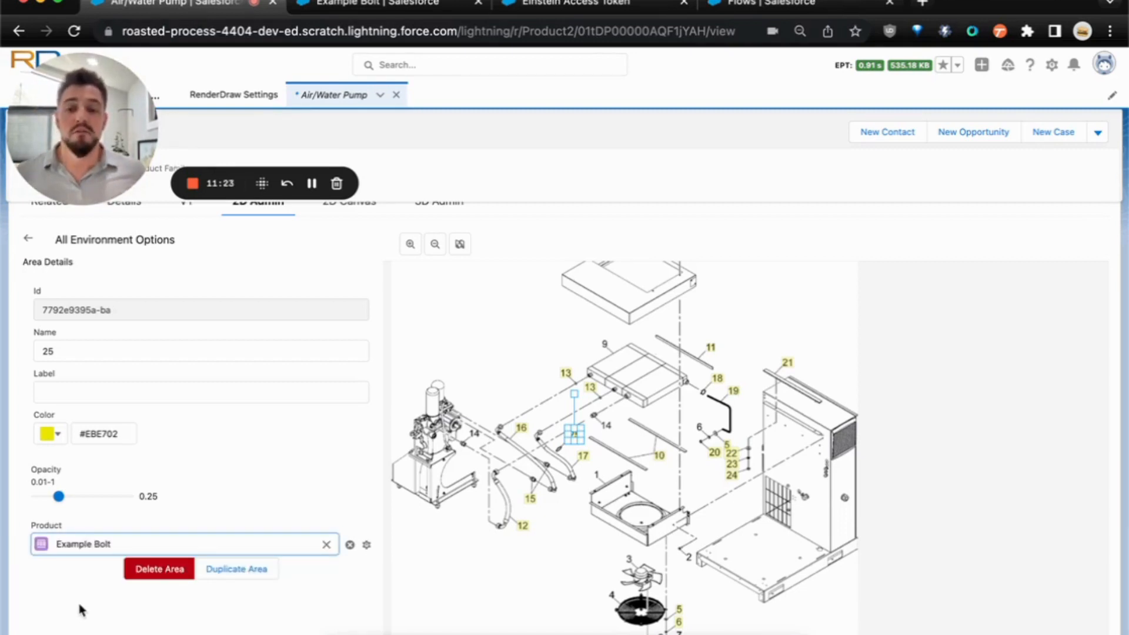
{"action": "left_click", "coordinate": [28, 241]}
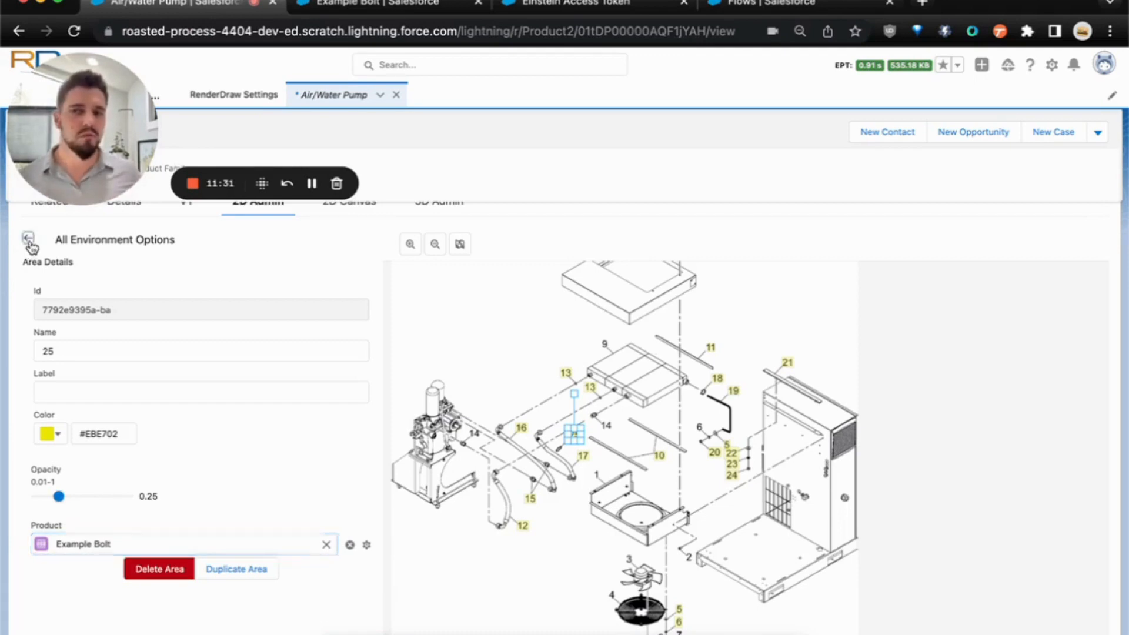
In the layout areas' related actions, add a Launch Lightning Flow step to the On Click event with the Spare Parts Reorder flow.
{"action": "left_click", "coordinate": [51, 436]}
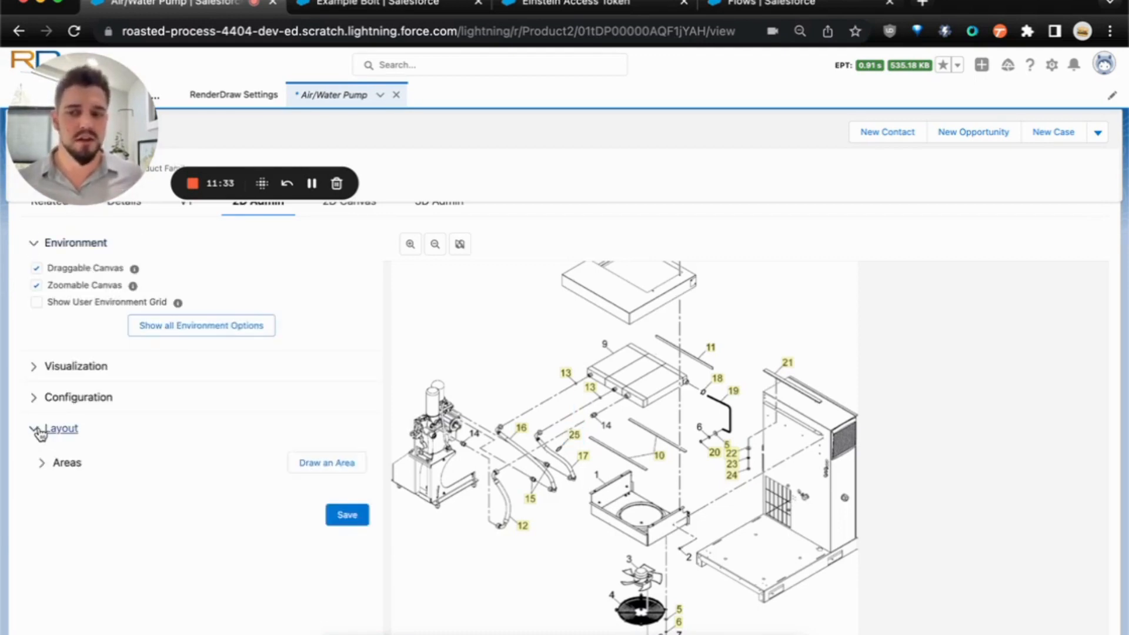
{"action": "left_click", "coordinate": [66, 463]}
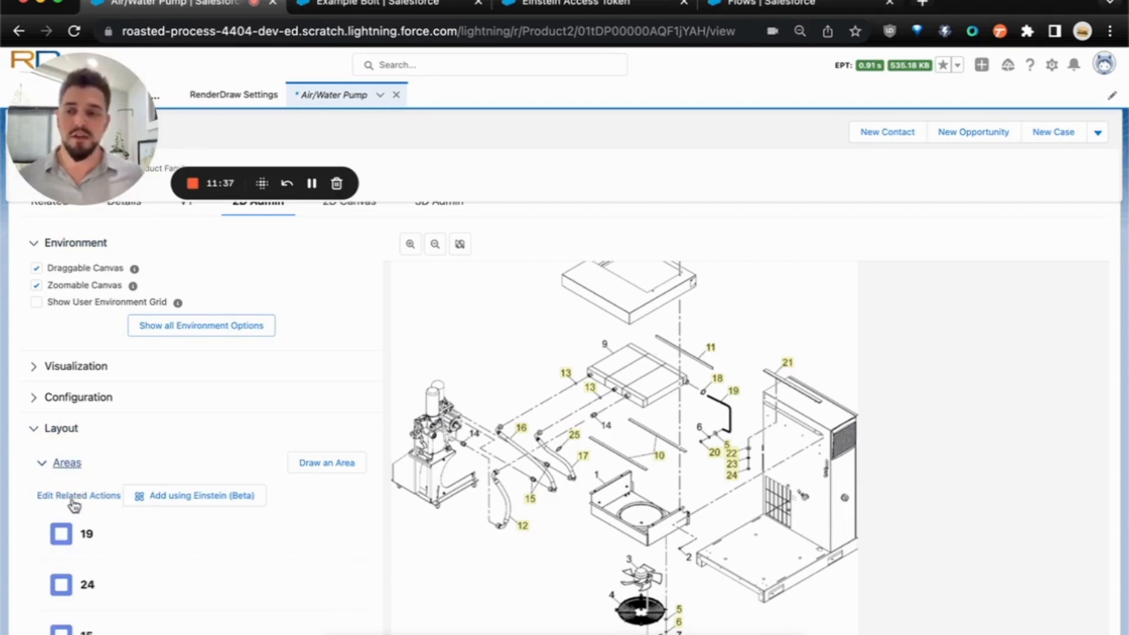
{"action": "left_click", "coordinate": [77, 495]}
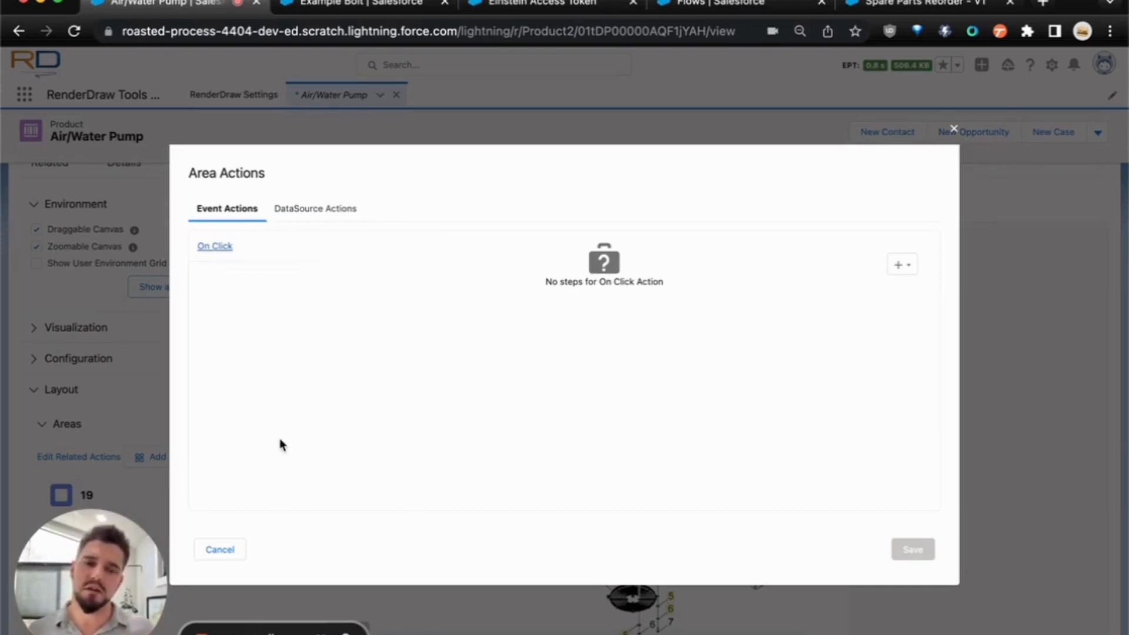
{"action": "left_click", "coordinate": [904, 267]}
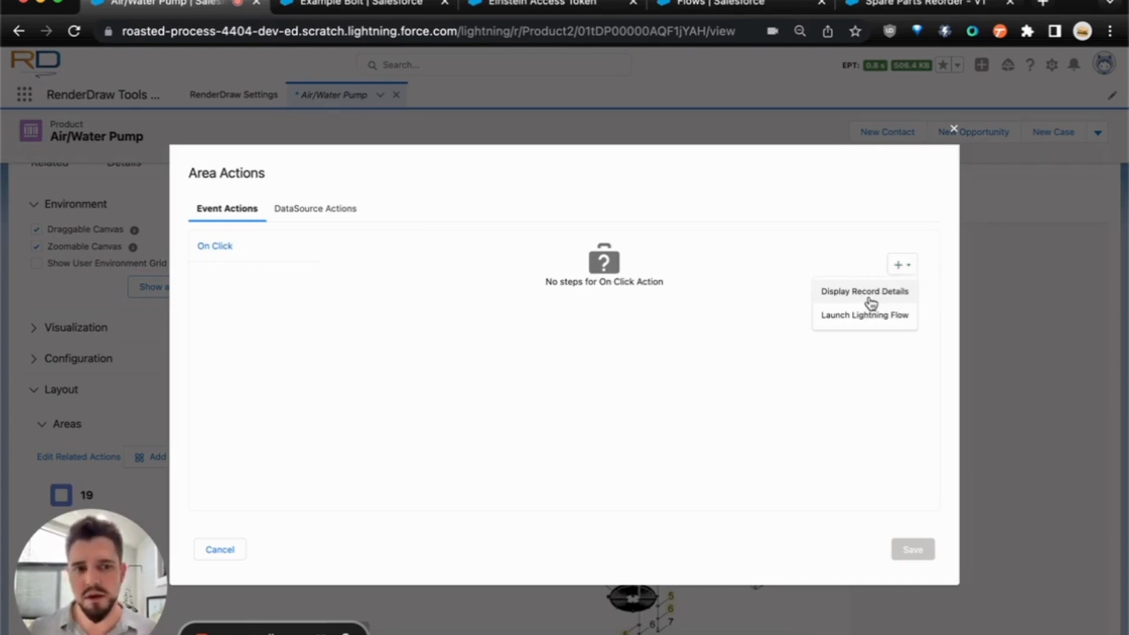
{"action": "left_click", "coordinate": [854, 322]}
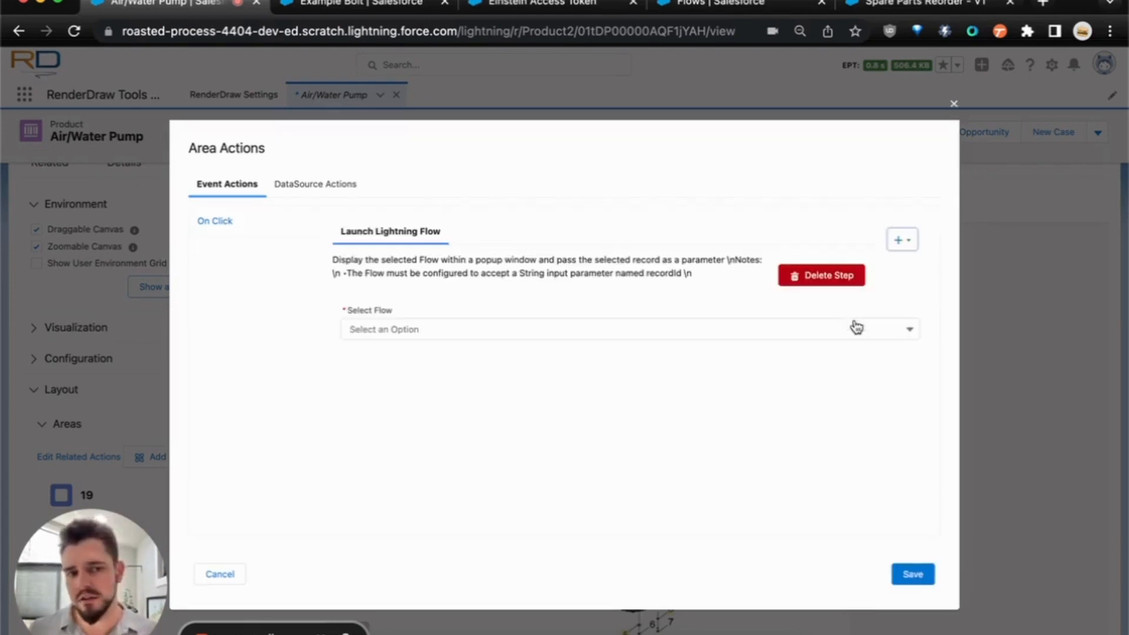
{"action": "left_click", "coordinate": [489, 338]}
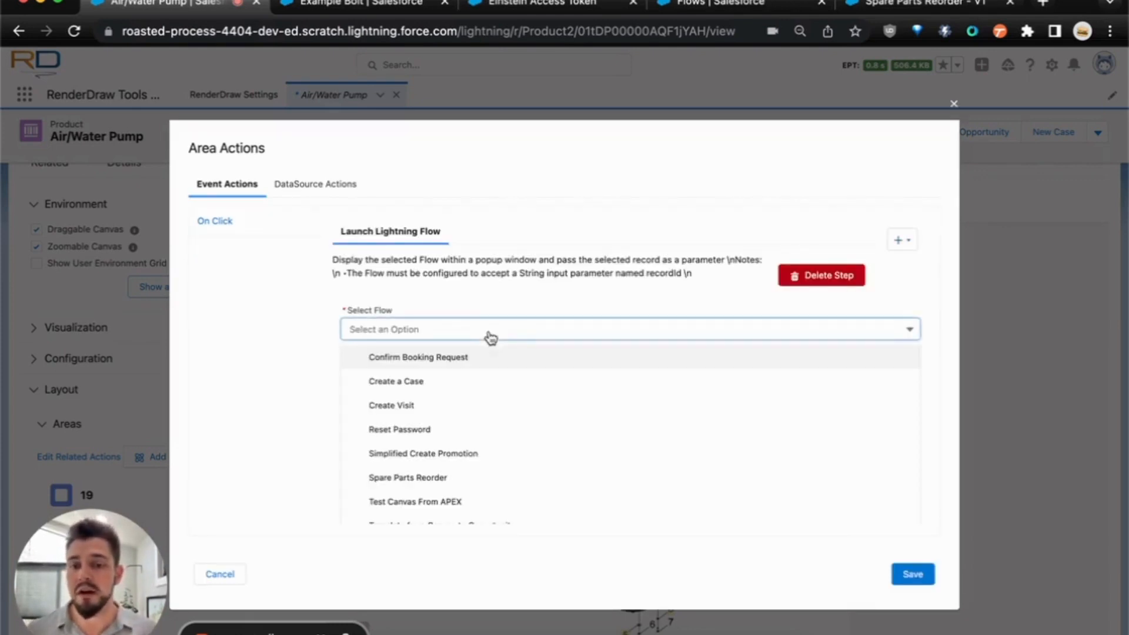
{"action": "scroll", "coordinate": [510, 331], "scroll_direction": "down", "scroll_amount": 1}
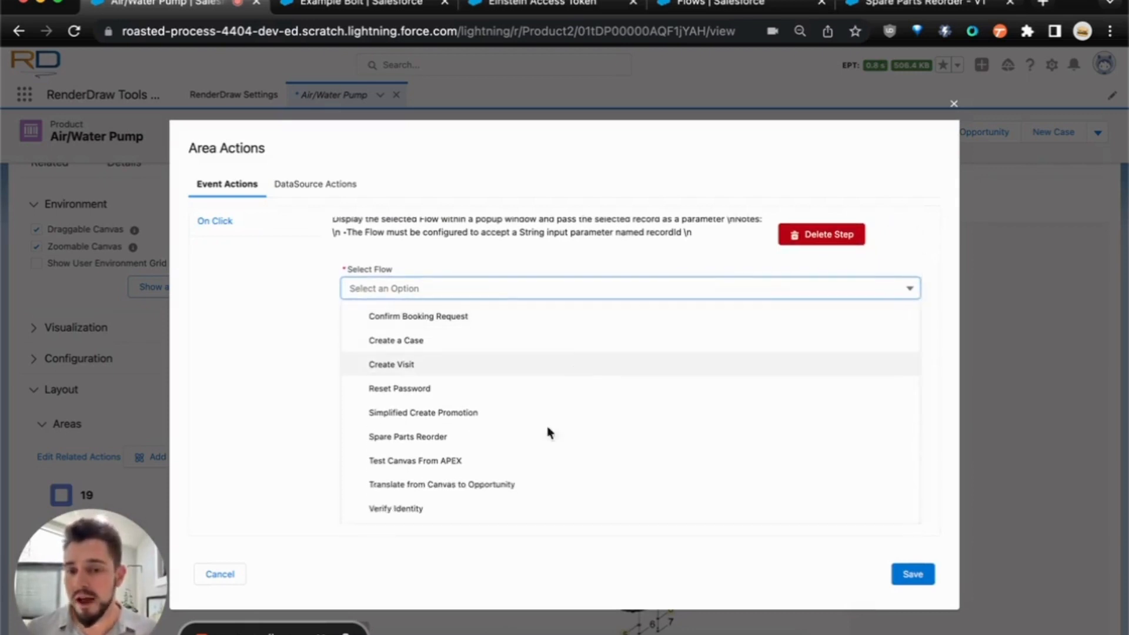
{"action": "left_click", "coordinate": [456, 444]}
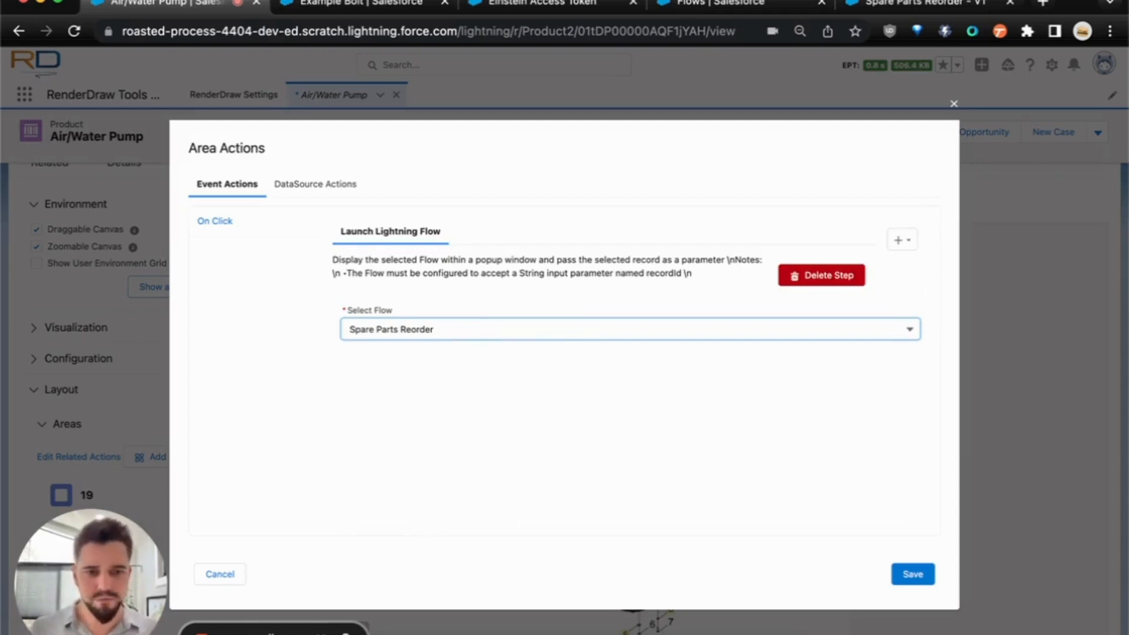
Save the area actions with the Spare Parts Reorder flow and save the Air/Water Pump's 2D canvas configuration.
{"action": "left_click", "coordinate": [900, 573]}
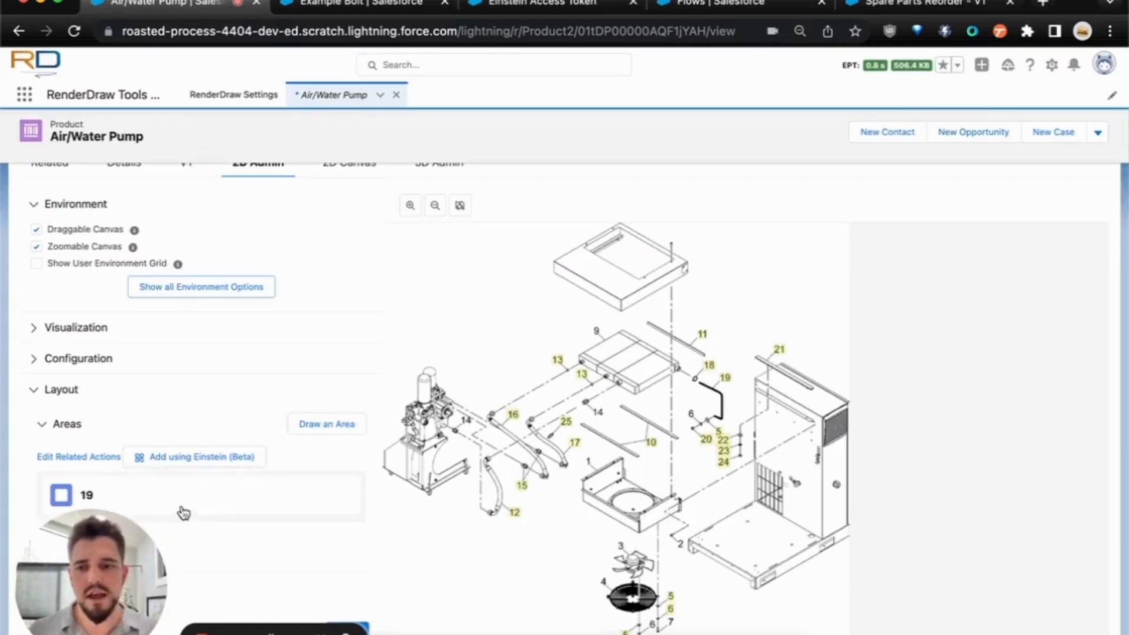
{"action": "scroll", "coordinate": [249, 563], "scroll_direction": "down", "scroll_amount": 5}
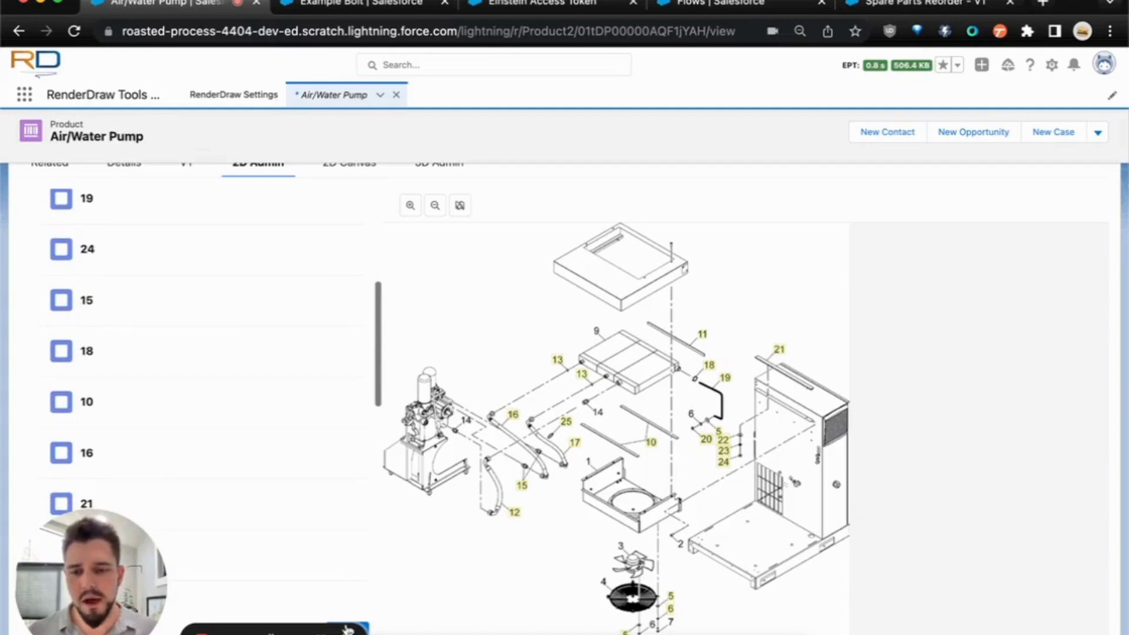
{"action": "left_click_drag", "start_coordinate": [137, 610], "coordinate": [132, 534]}
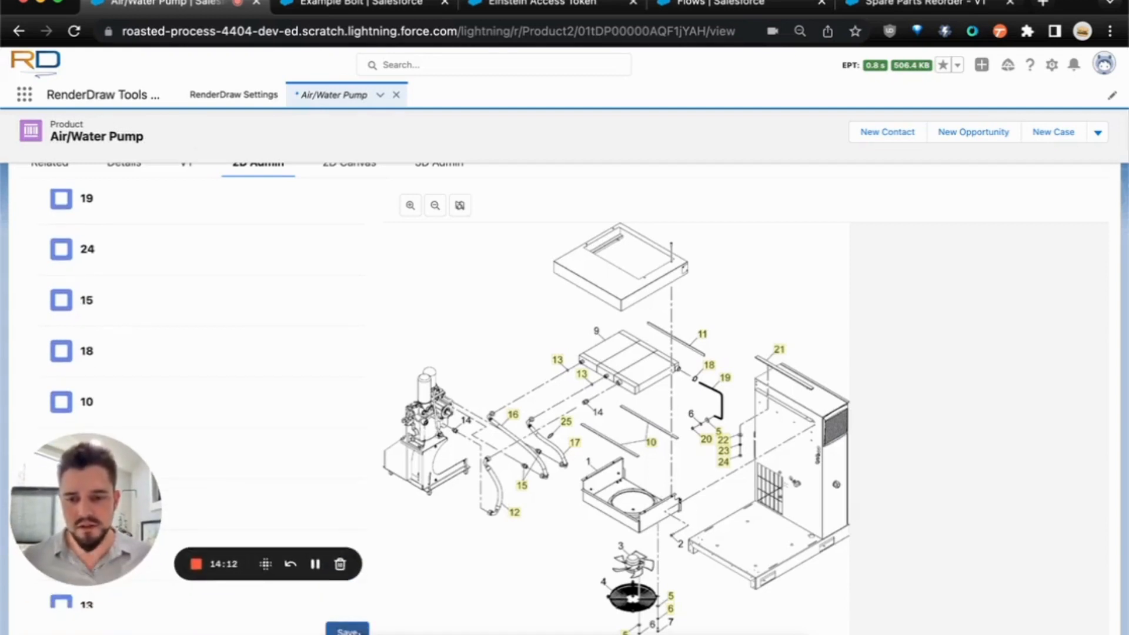
{"action": "left_click", "coordinate": [347, 630]}
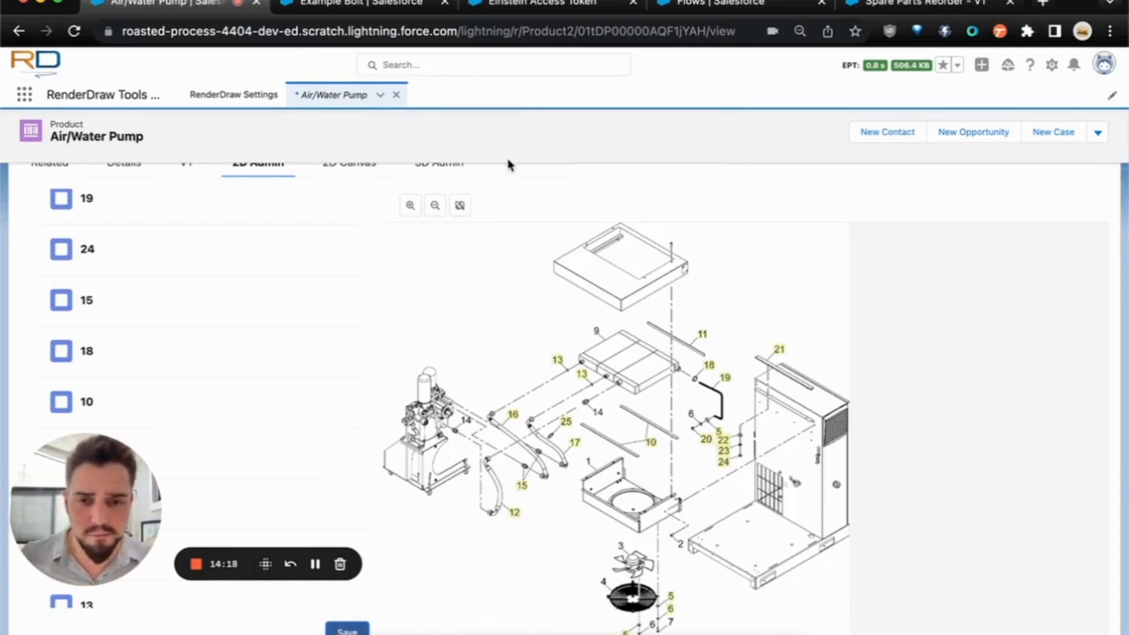
Open the Air/Water Pump's 2D Canvas and enlarge the exploded drawing around the numbered callouts.
{"action": "scroll", "coordinate": [276, 226], "scroll_direction": "up", "scroll_amount": 5}
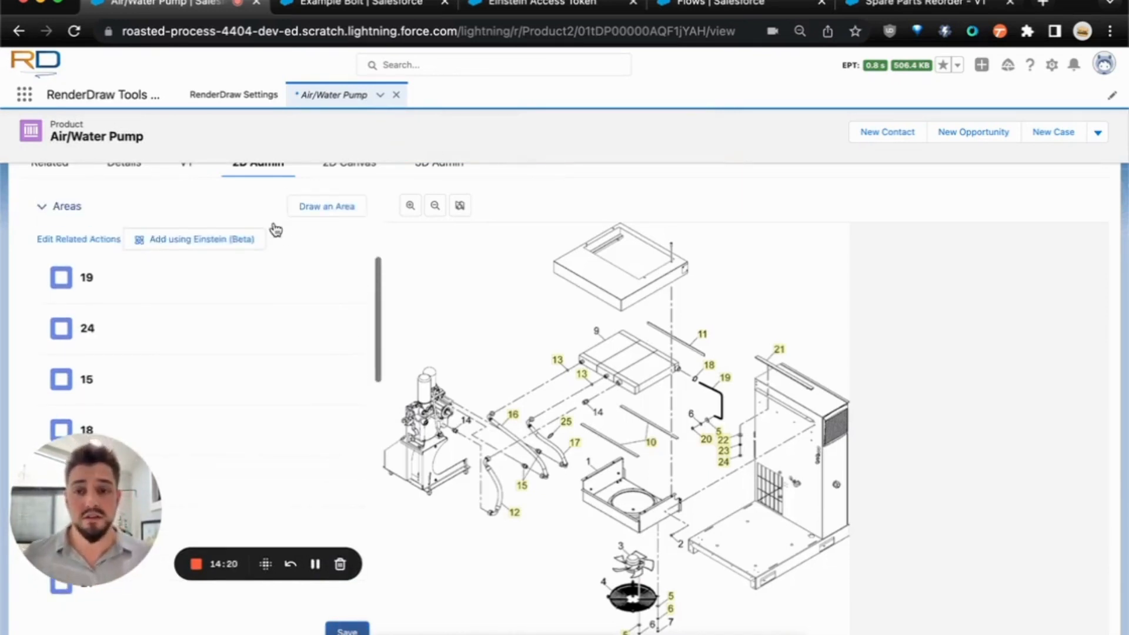
{"action": "scroll", "coordinate": [243, 222], "scroll_direction": "up", "scroll_amount": 3}
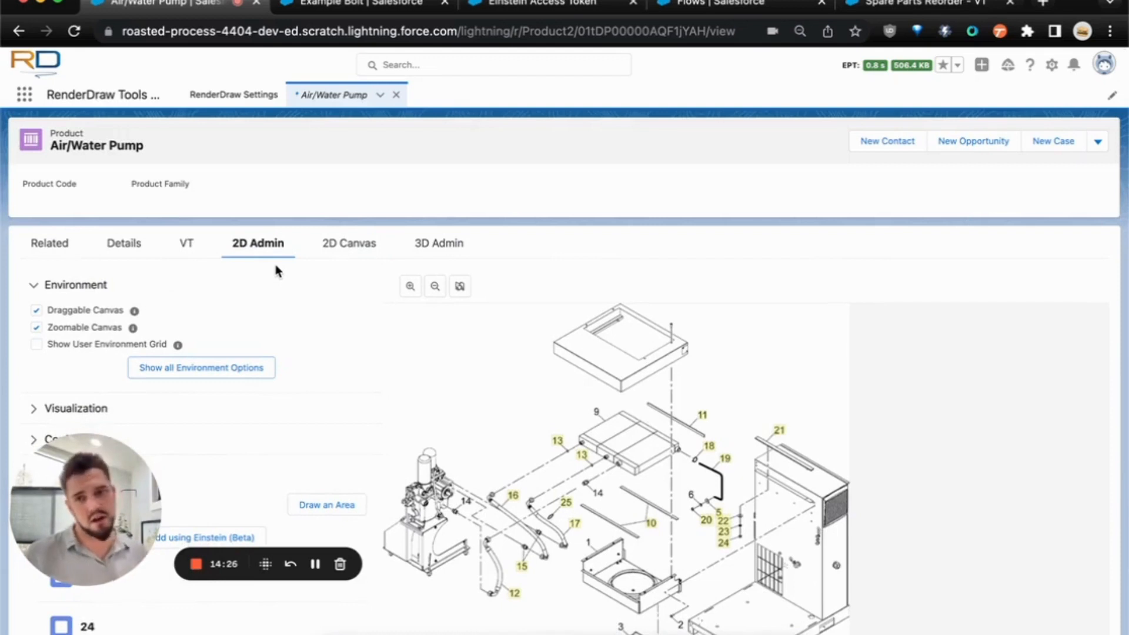
{"action": "left_click", "coordinate": [322, 250]}
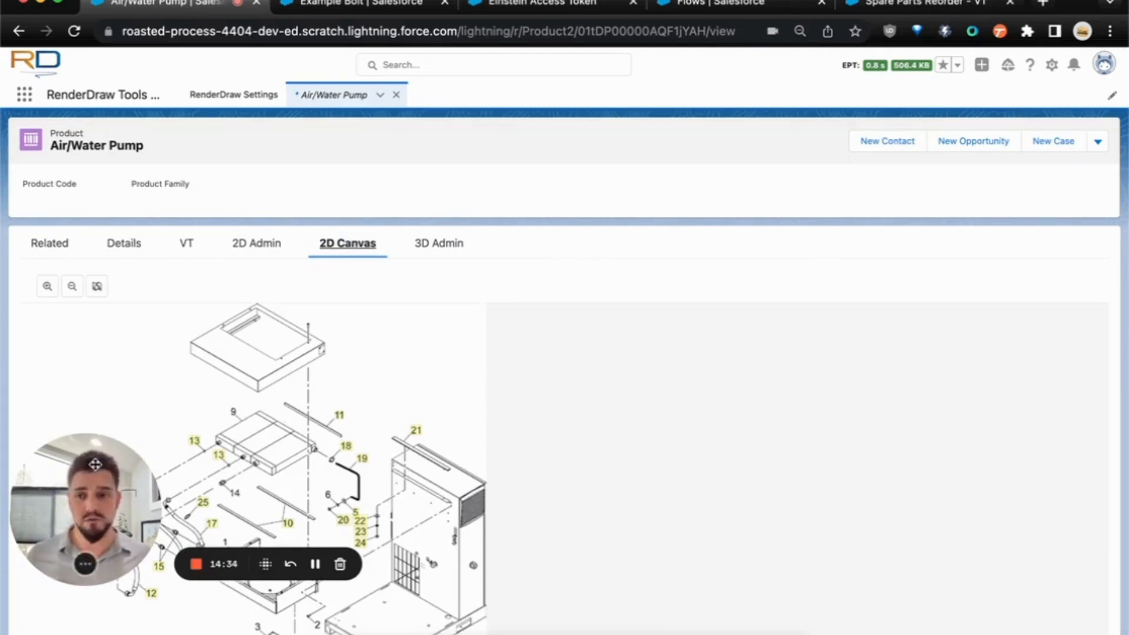
{"action": "left_click_drag", "start_coordinate": [96, 467], "coordinate": [74, 588]}
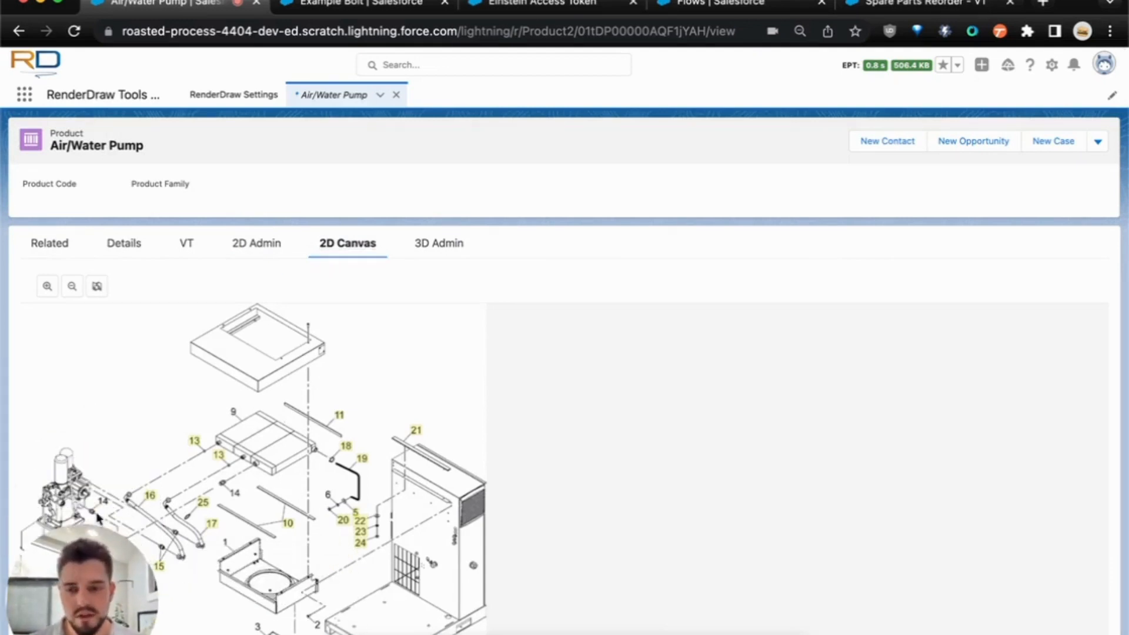
{"action": "left_click_drag", "start_coordinate": [98, 518], "coordinate": [151, 348]}
{"action": "left_click", "coordinate": [50, 293]}
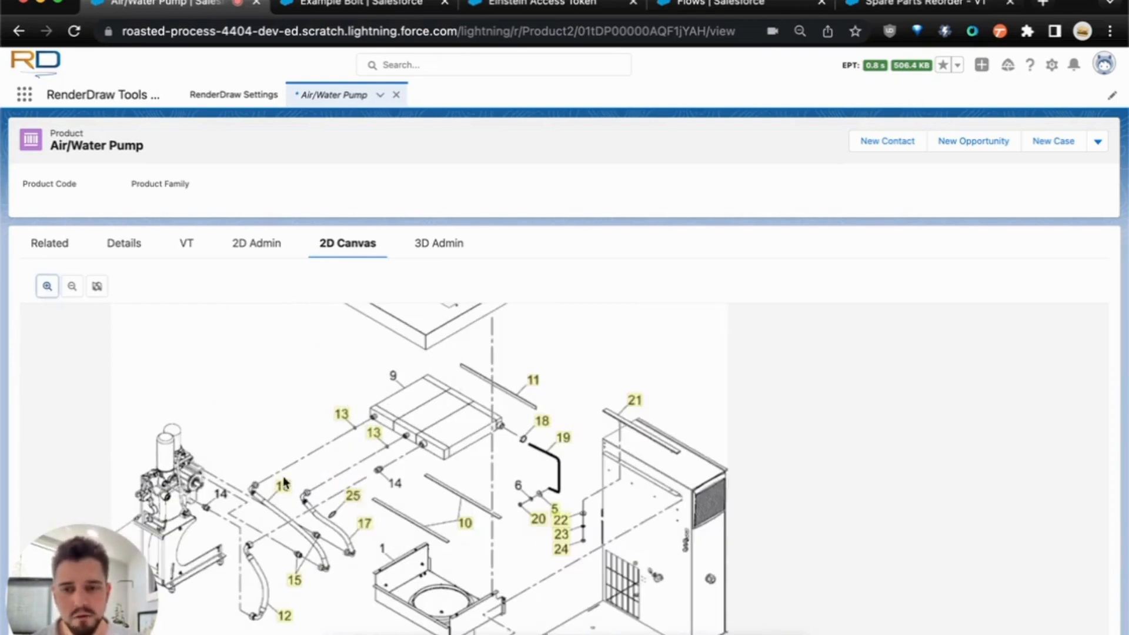
Launch the reorder flow from callout 25, add 1 Example Bolt to the order and finish the flow.
{"action": "left_click", "coordinate": [353, 504]}
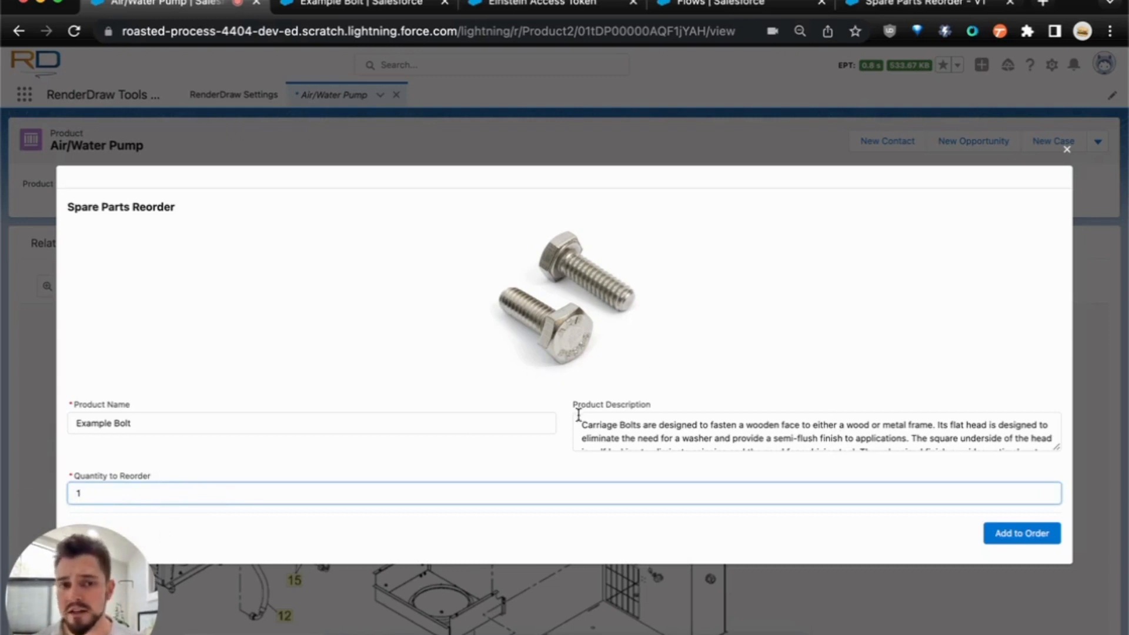
{"action": "left_click", "coordinate": [1020, 539]}
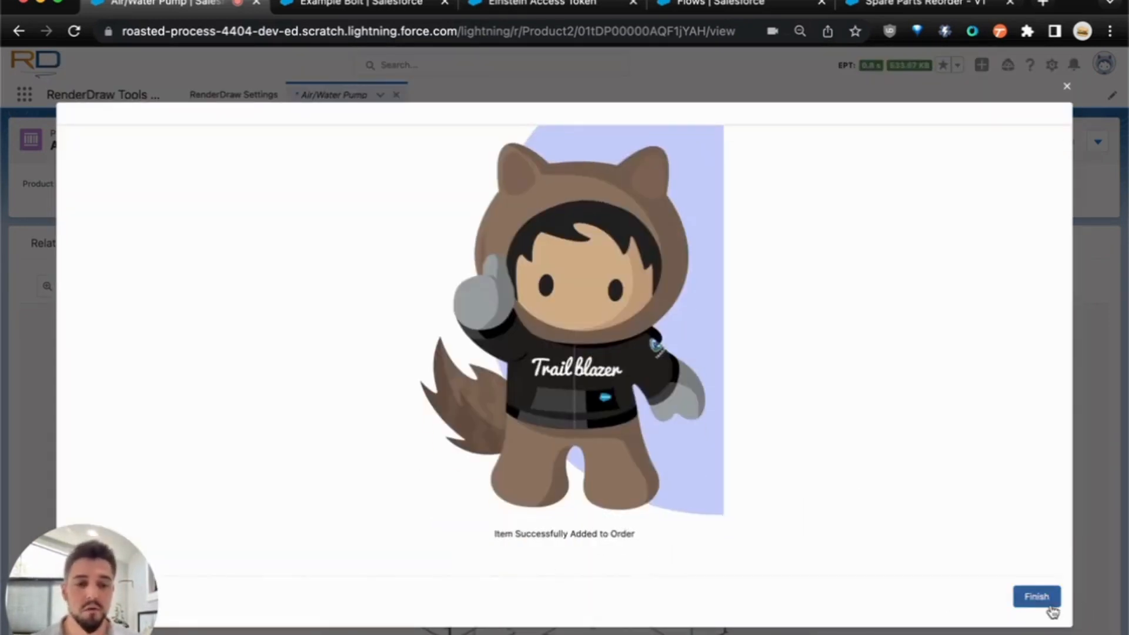
{"action": "left_click", "coordinate": [1052, 611]}
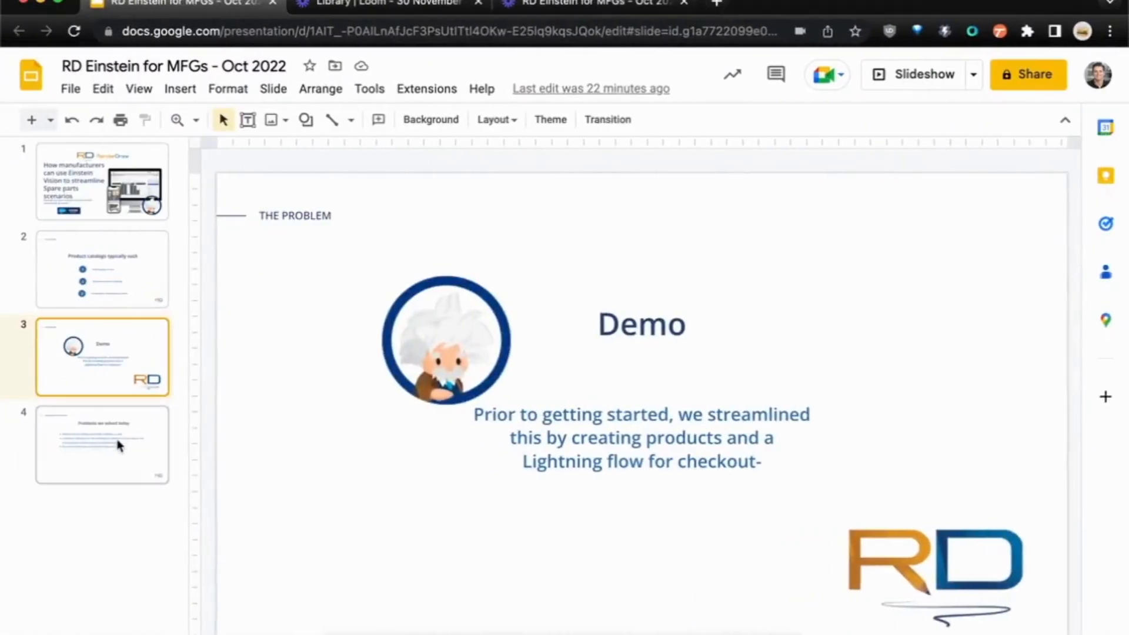
In the RD Einstein for MFGs Google Slides presentation, show the "Problems we solved today" slide.
{"action": "left_click", "coordinate": [116, 444]}
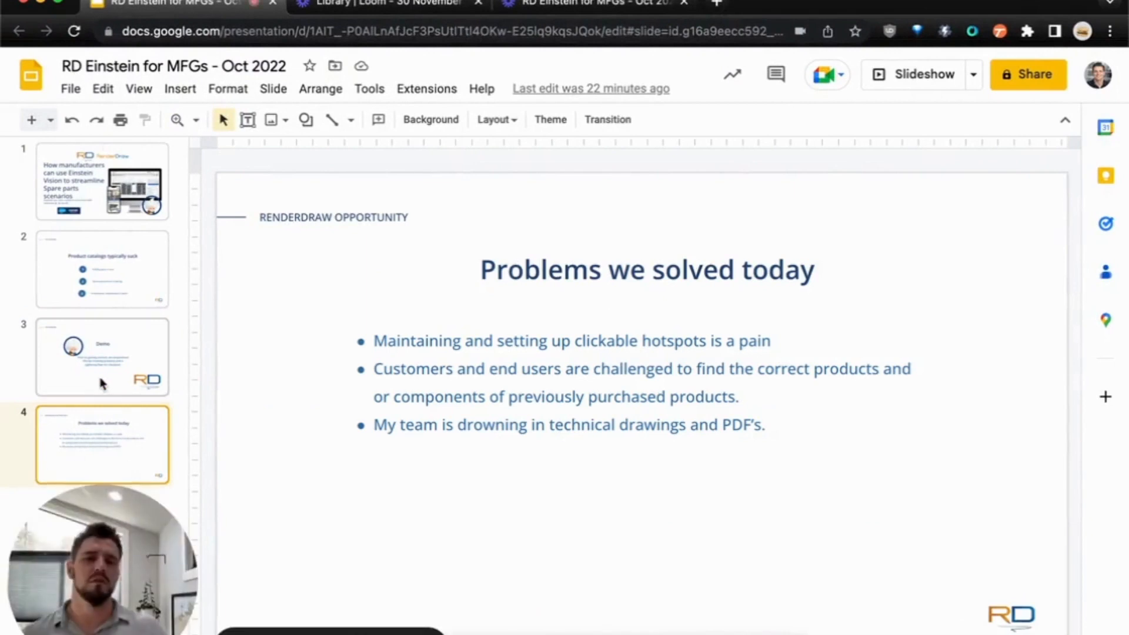